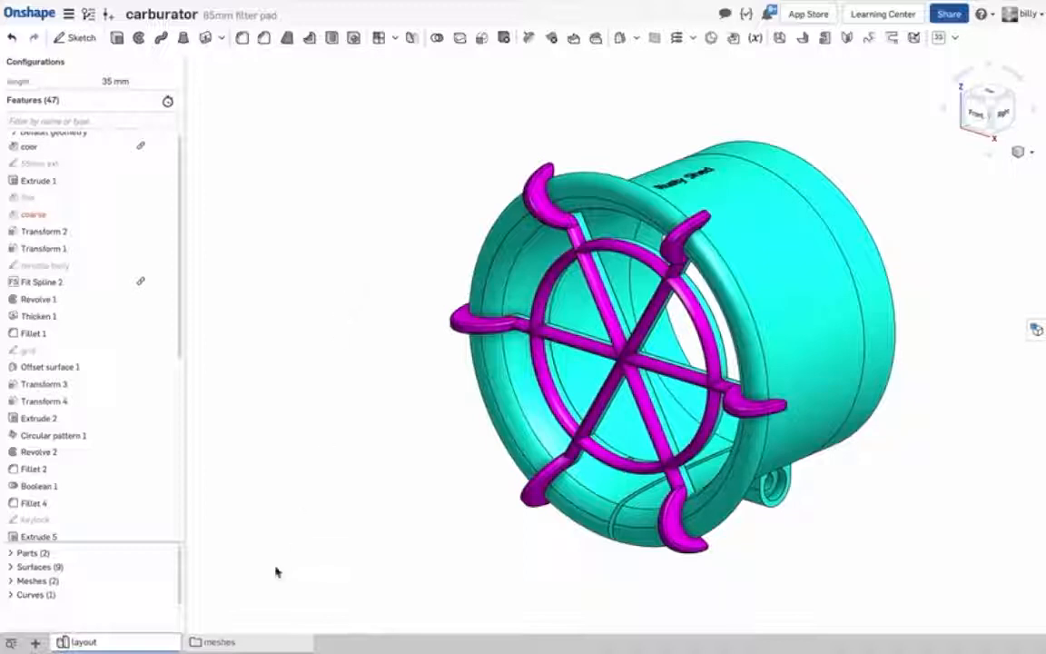
# Open Model 6 from the document's meshes folder.
pyautogui.click(222, 645)
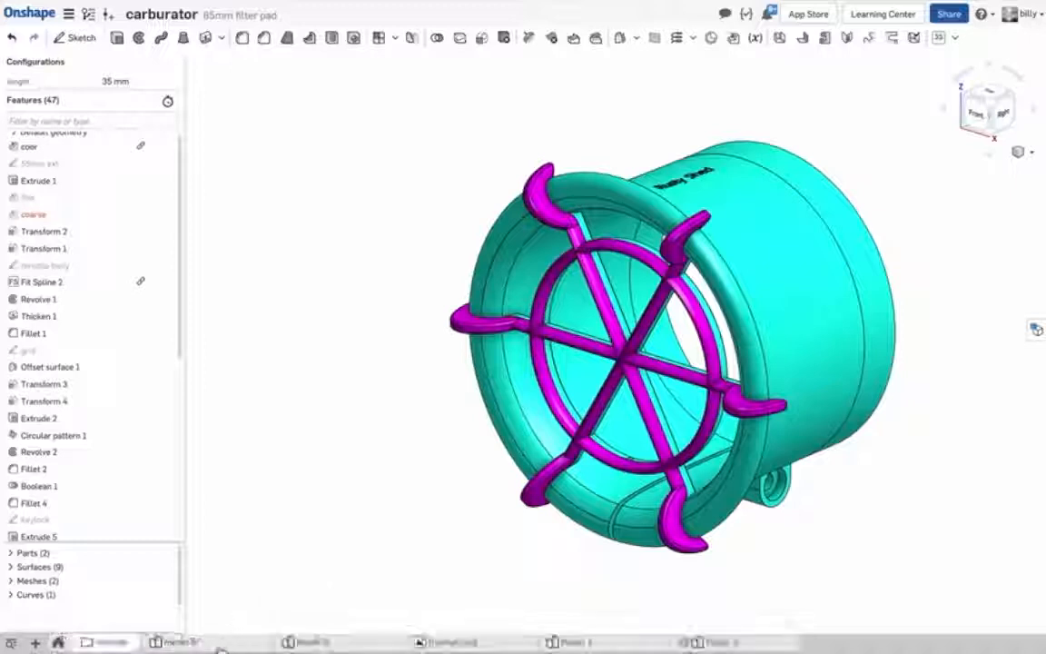
pyautogui.click(302, 643)
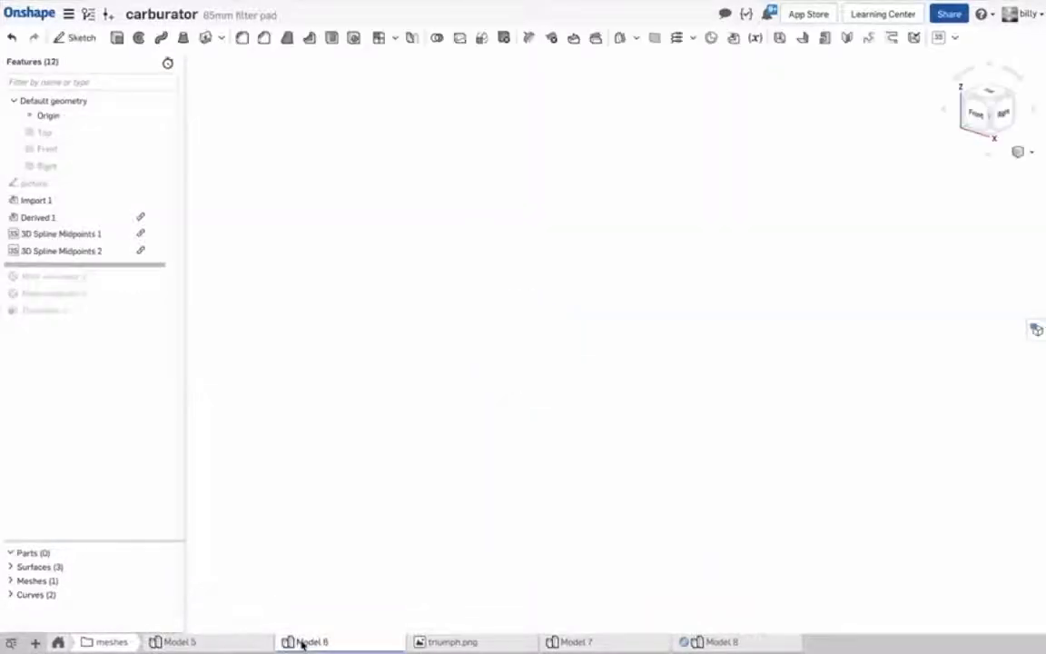
pyautogui.scroll(-5, 361, 577)
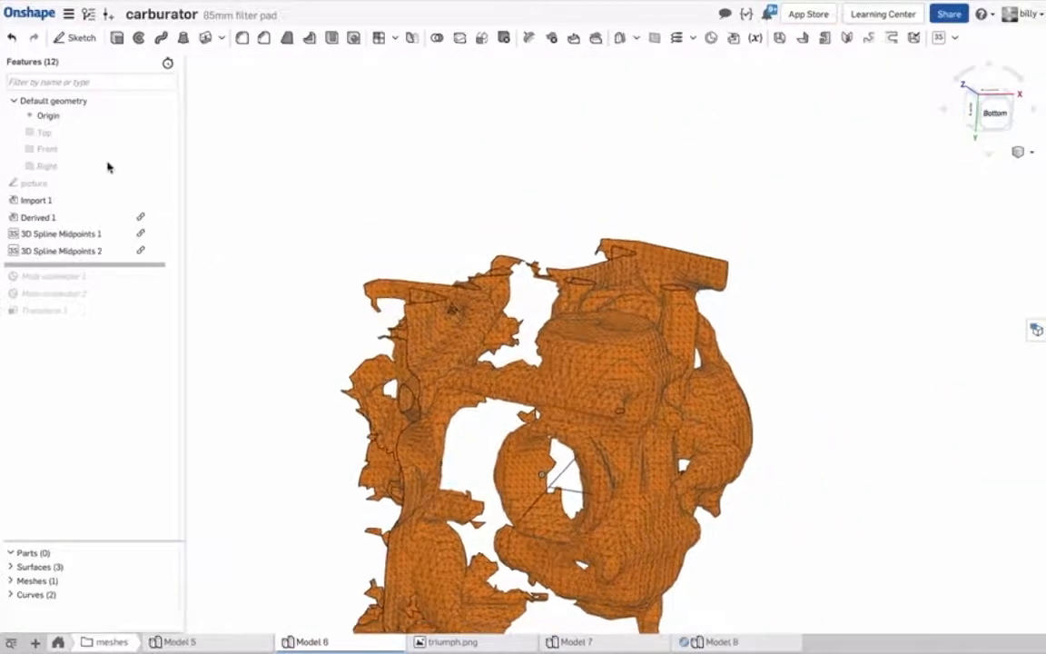
# Show the picture sketch and roll the feature history back to just after it to view the reference photo.
pyautogui.click(166, 184)
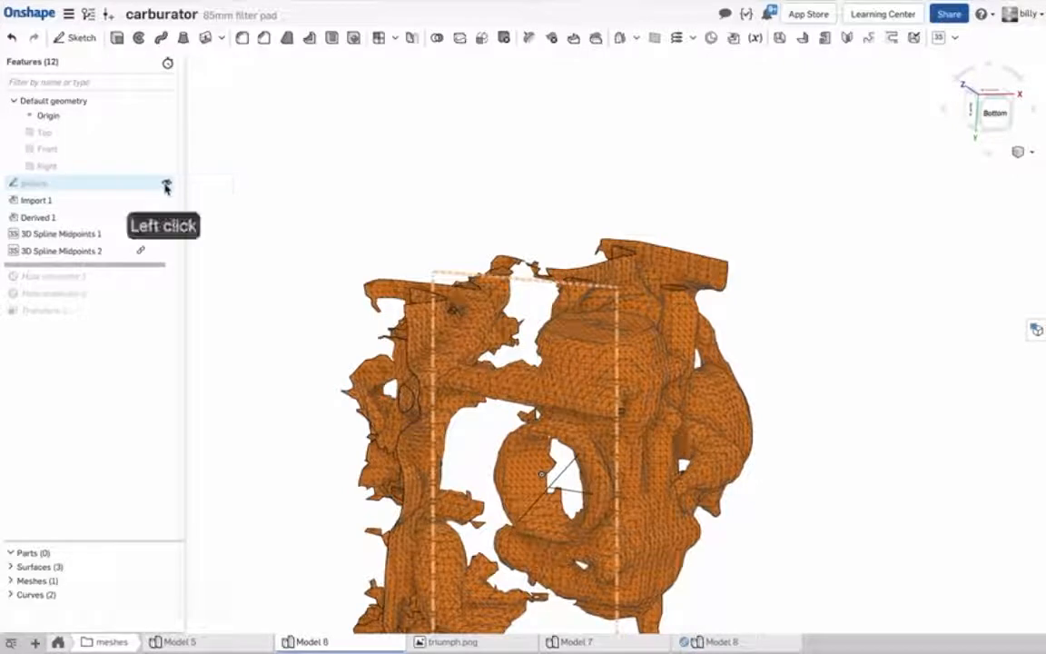
pyautogui.moveTo(141, 266); pyautogui.dragTo(122, 197)
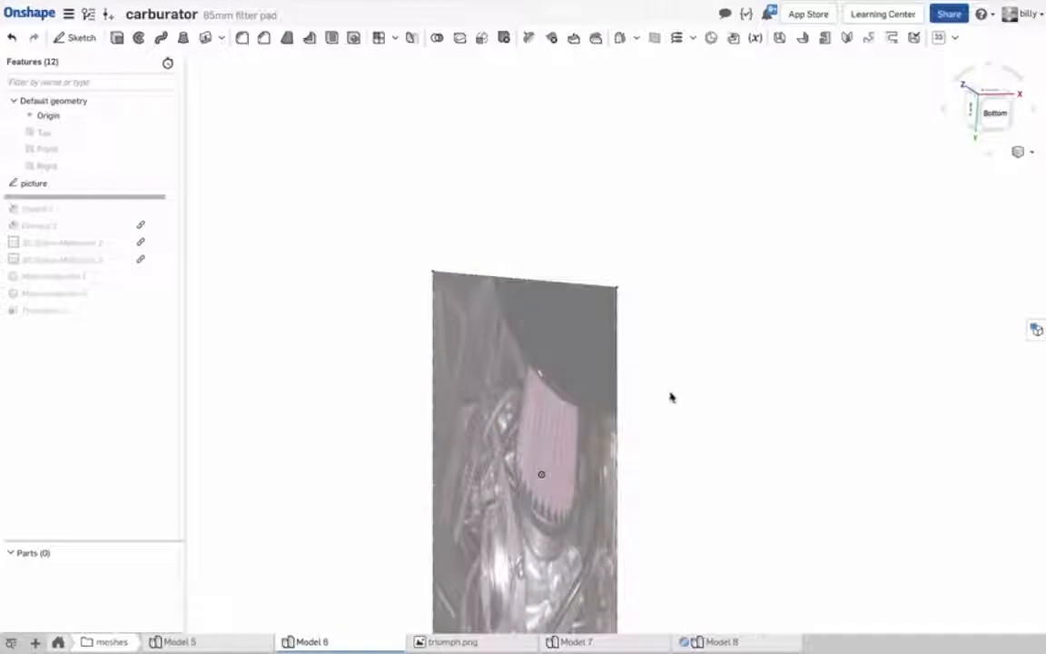
pyautogui.rightClick(687, 322)
pyautogui.click(724, 373)
pyautogui.moveTo(724, 373)
pyautogui.mouseDown(button='right')
pyautogui.moveTo(731, 385)
pyautogui.moveTo(708, 374)
pyautogui.mouseUp(button='right')
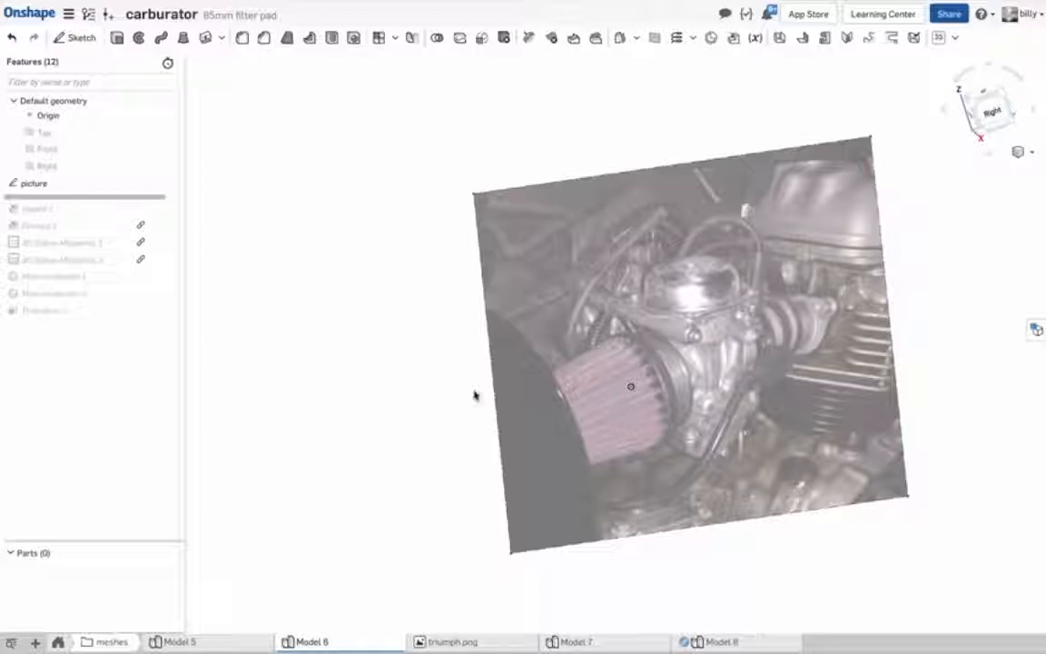
pyautogui.moveTo(372, 341); pyautogui.dragTo(390, 345, button='right')
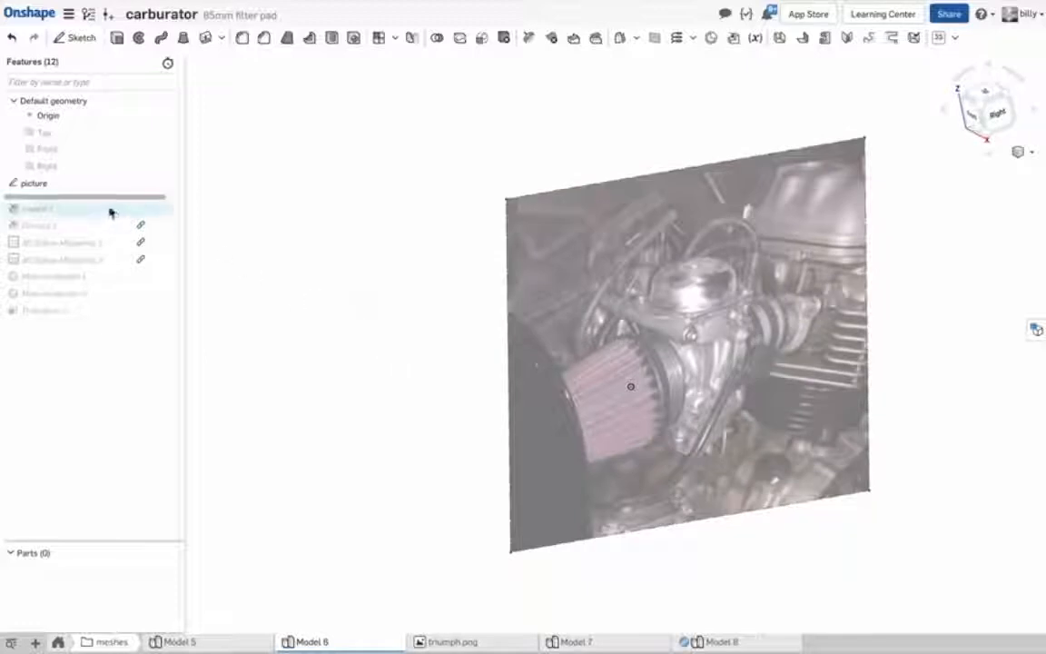
# Roll the feature history forward past Import 1 and hide the picture sketch so the scanned mesh is seen alone.
pyautogui.moveTo(111, 200); pyautogui.dragTo(110, 215)
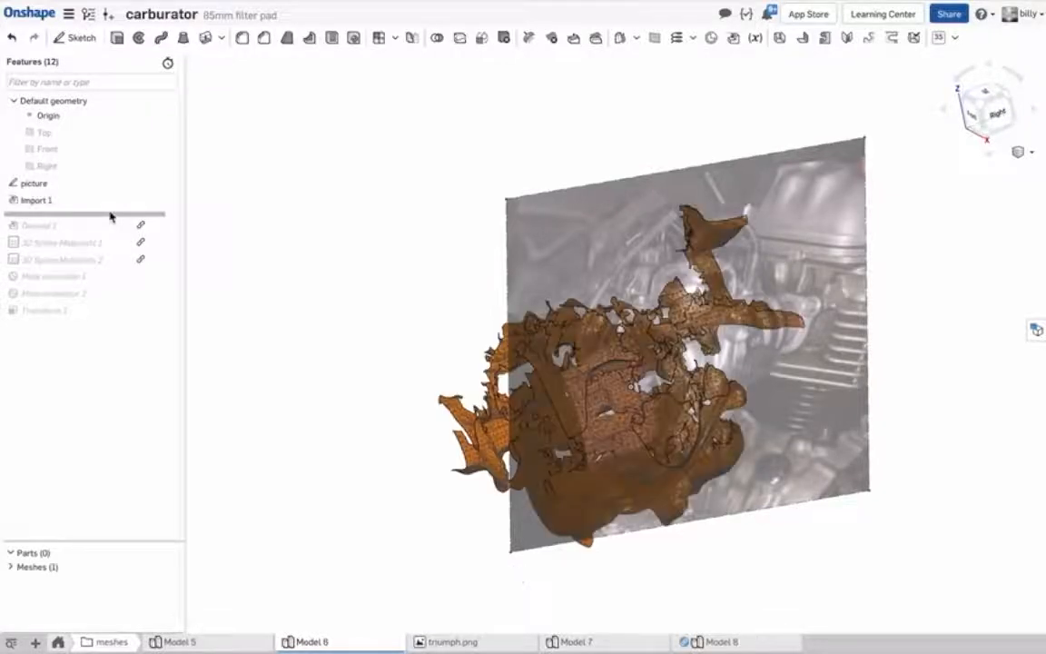
pyautogui.moveTo(316, 407); pyautogui.dragTo(390, 336, button='right')
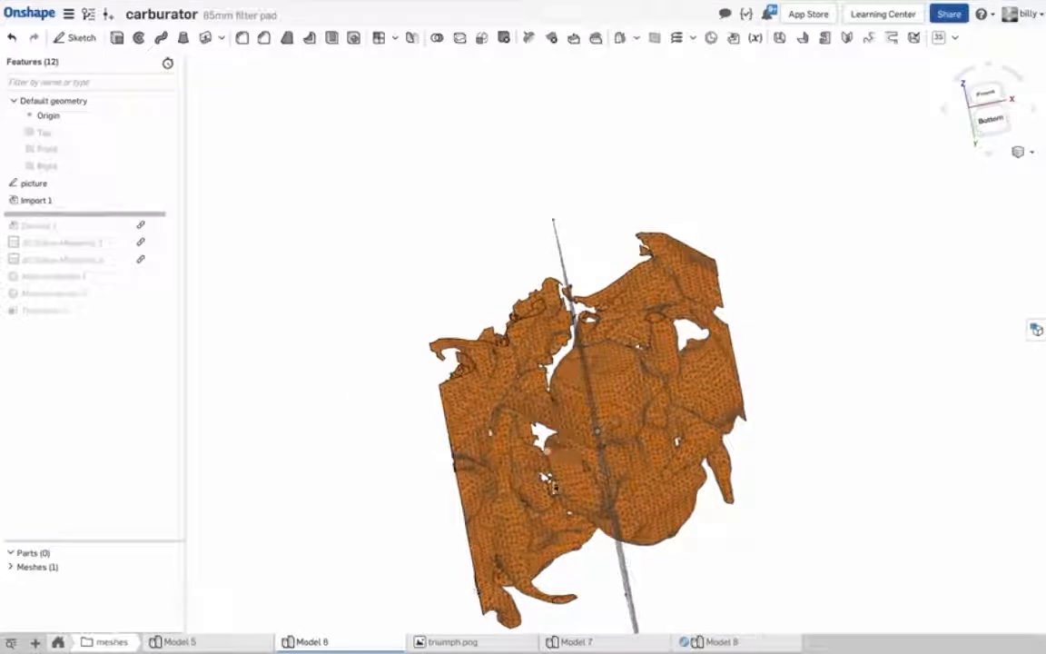
pyautogui.click(167, 184)
pyautogui.moveTo(335, 273)
pyautogui.mouseDown(button='right')
pyautogui.moveTo(336, 289)
pyautogui.moveTo(355, 243)
pyautogui.moveTo(330, 264)
pyautogui.moveTo(345, 266)
pyautogui.mouseUp(button='right')
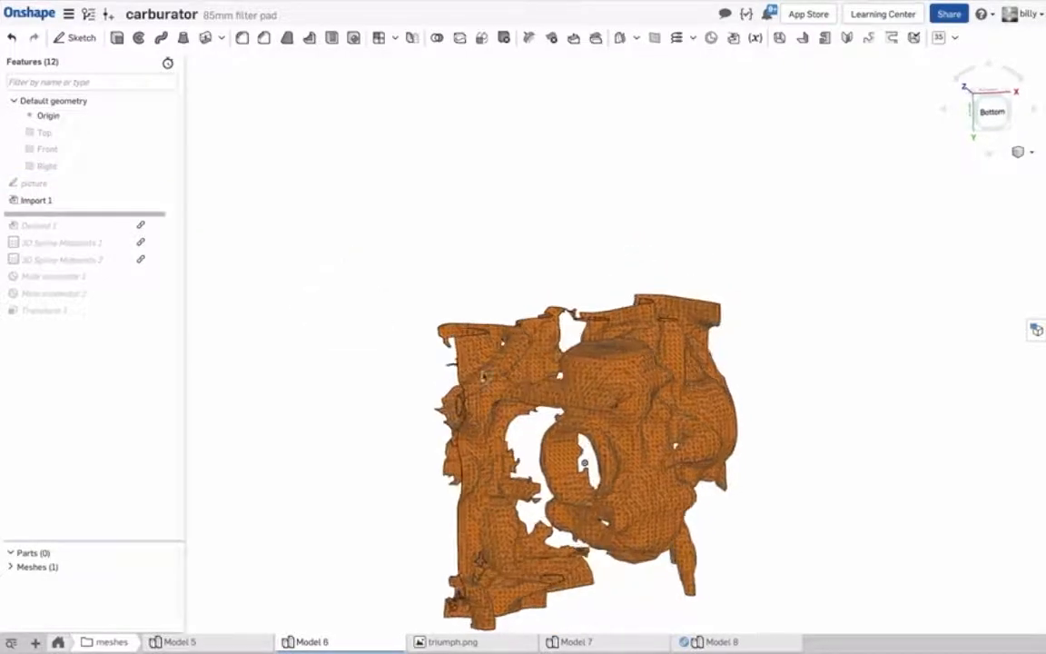
pyautogui.scroll(5, 601, 500)
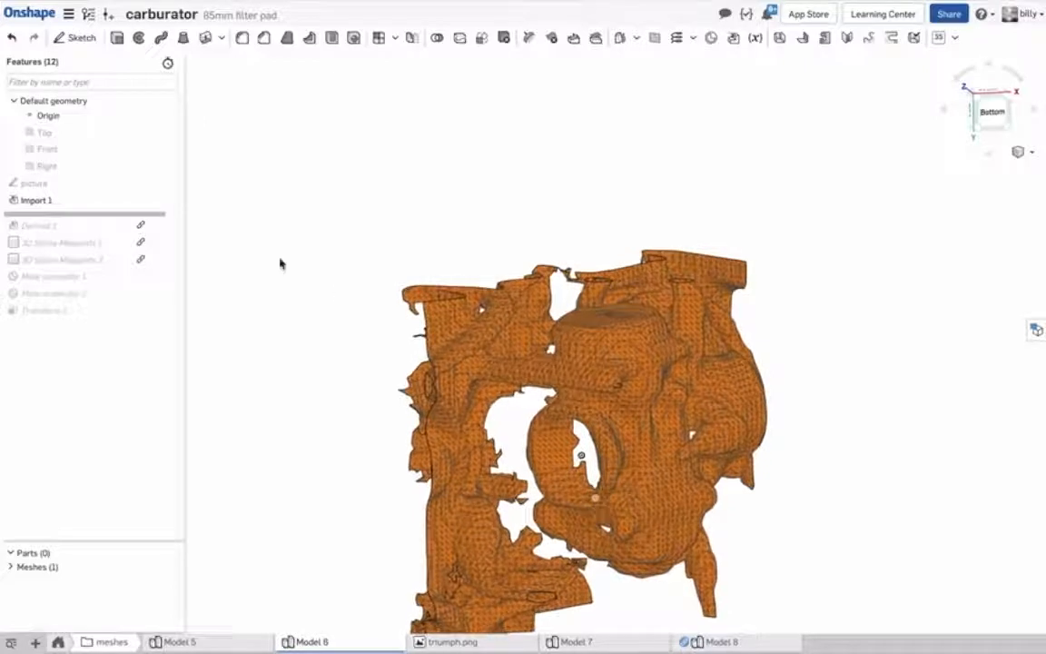
# Roll the feature history forward through Derived 1, 3D Spline Midpoints 1 and 3D Spline Midpoints 2, checking the splines across the mesh bore.
pyautogui.moveTo(102, 218); pyautogui.dragTo(99, 250)
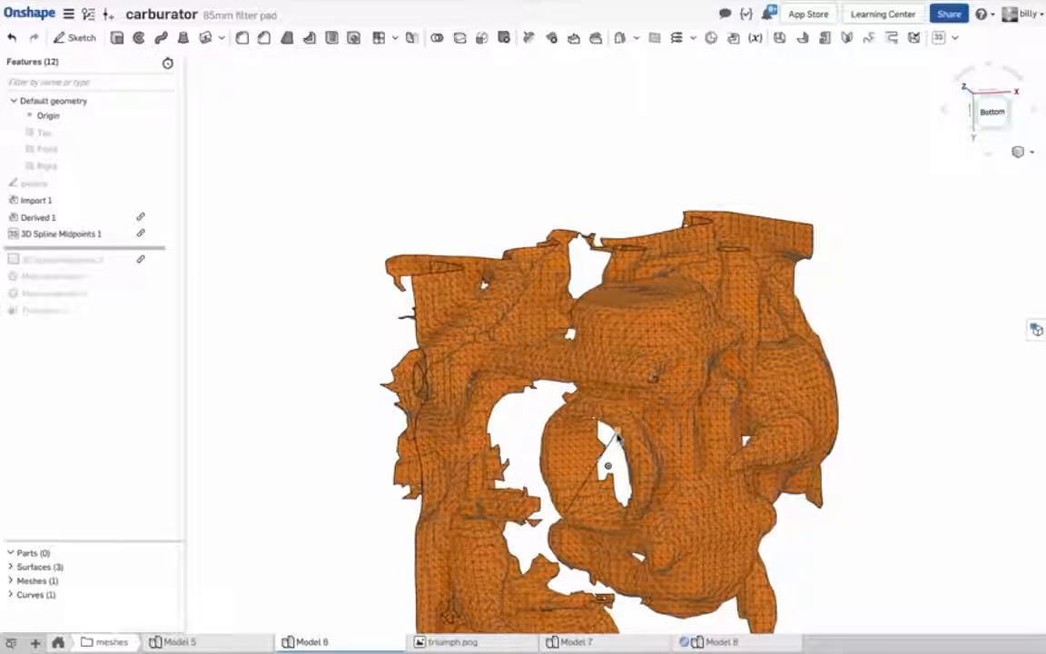
pyautogui.moveTo(619, 440)
pyautogui.mouseDown(button='right')
pyautogui.moveTo(636, 439)
pyautogui.moveTo(611, 444)
pyautogui.moveTo(637, 450)
pyautogui.mouseUp(button='right')
pyautogui.moveTo(106, 253); pyautogui.dragTo(108, 269)
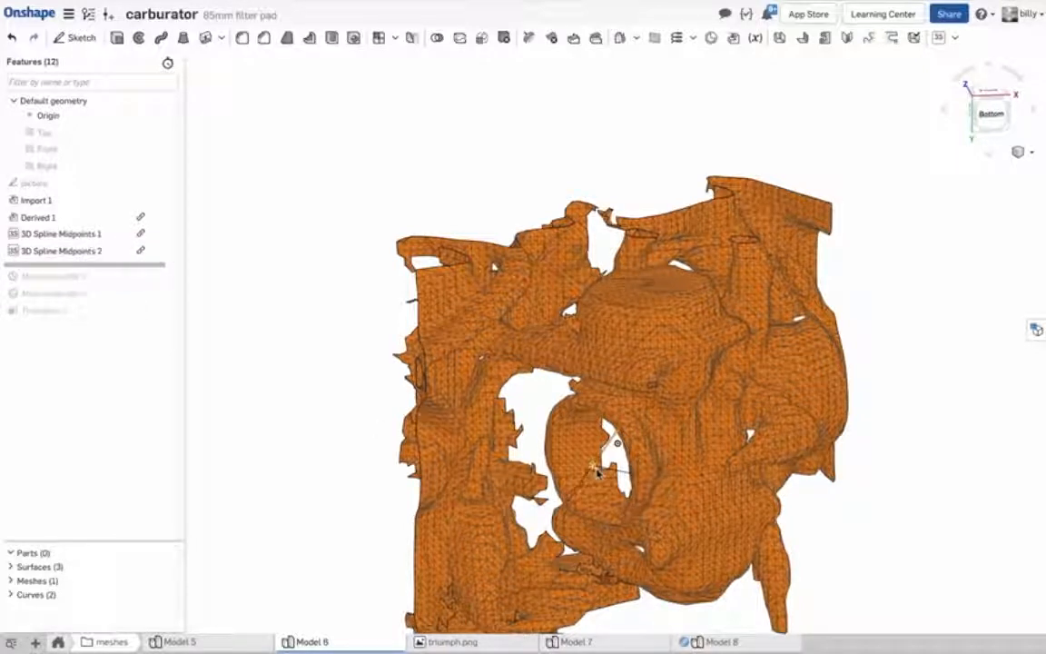
pyautogui.moveTo(635, 488)
pyautogui.mouseDown(button='right')
pyautogui.moveTo(652, 493)
pyautogui.moveTo(643, 491)
pyautogui.mouseUp(button='right')
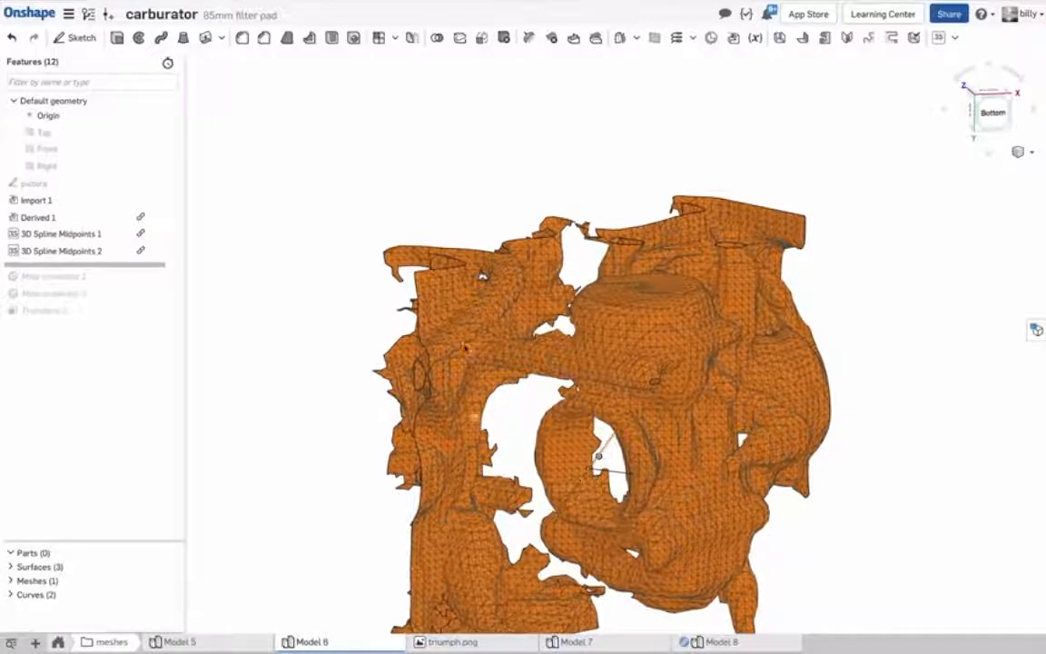
# Examine the 3D Spline Midpoints FeatureScript code, including its vertex and edge filter, the zero-length check and the line appending vertex points.
pyautogui.moveTo(359, 5)
pyautogui.click(348, 36)
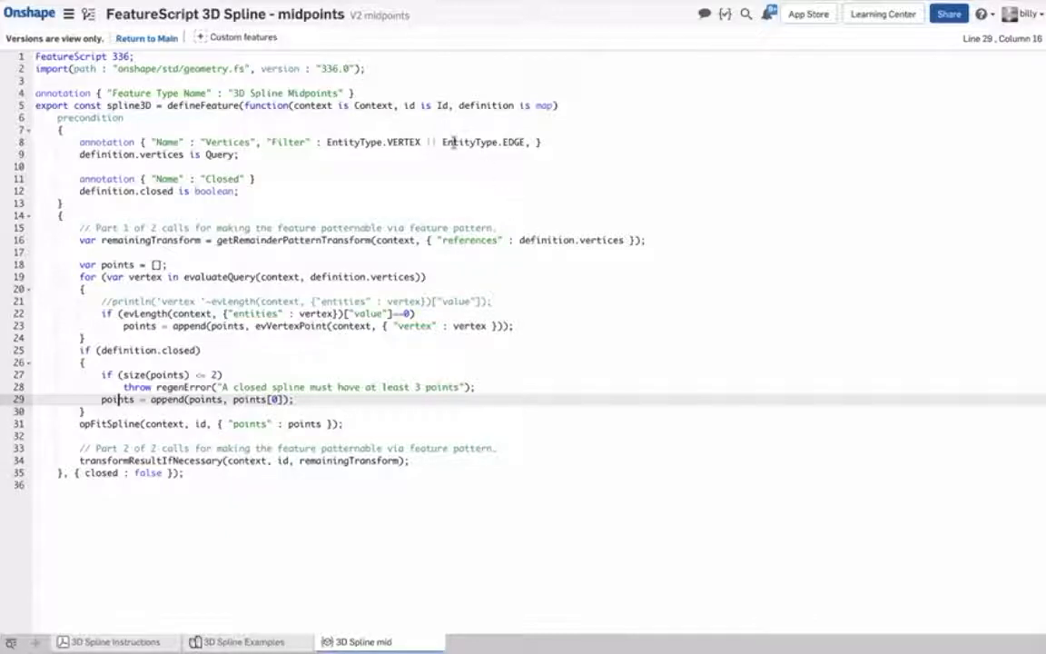
pyautogui.moveTo(444, 143)
pyautogui.moveTo(478, 145)
pyautogui.moveTo(121, 325); pyautogui.dragTo(511, 325)
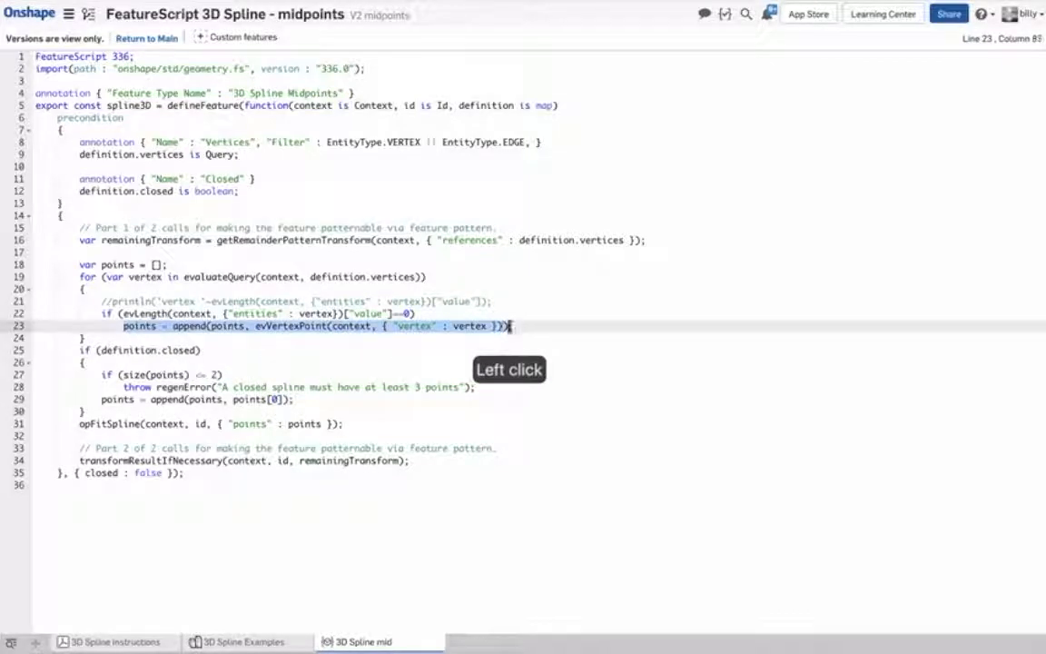
pyautogui.moveTo(117, 314); pyautogui.dragTo(437, 315)
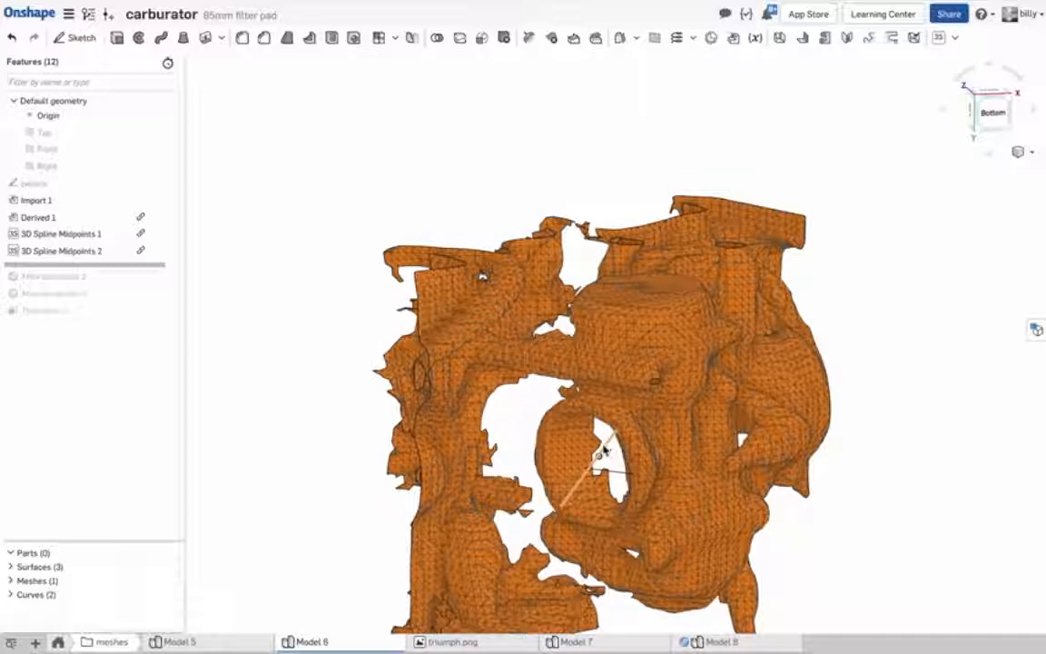
# Roll the feature history forward past Mate connector 1 and review its origin, axis and rotation settings, keeping them as they are.
pyautogui.click(116, 273)
pyautogui.moveTo(116, 280); pyautogui.dragTo(117, 283)
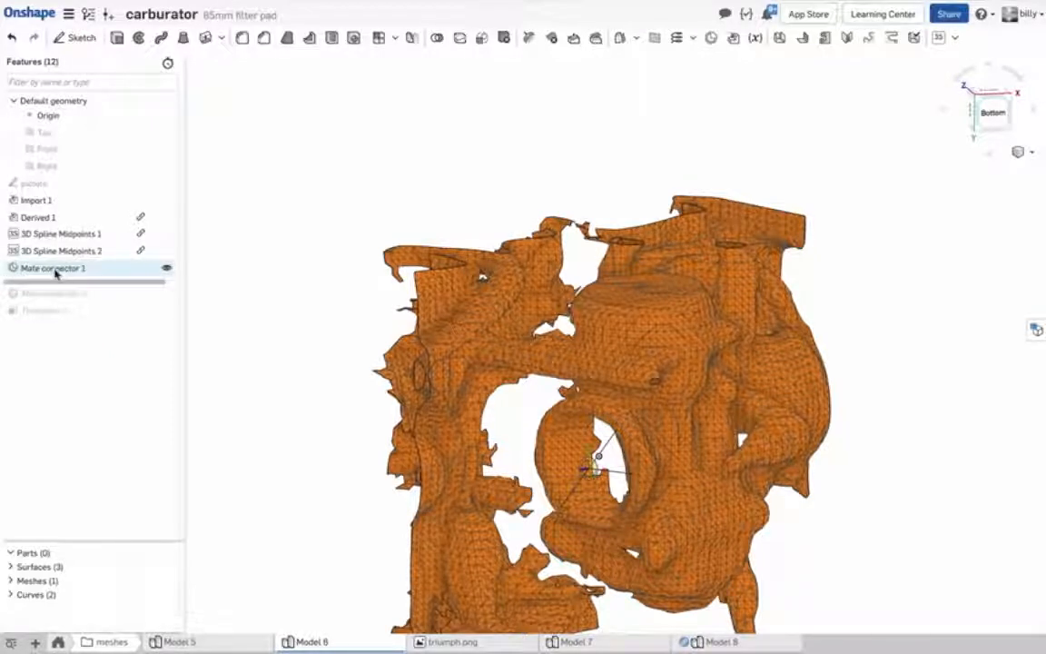
pyautogui.doubleClick(54, 269)
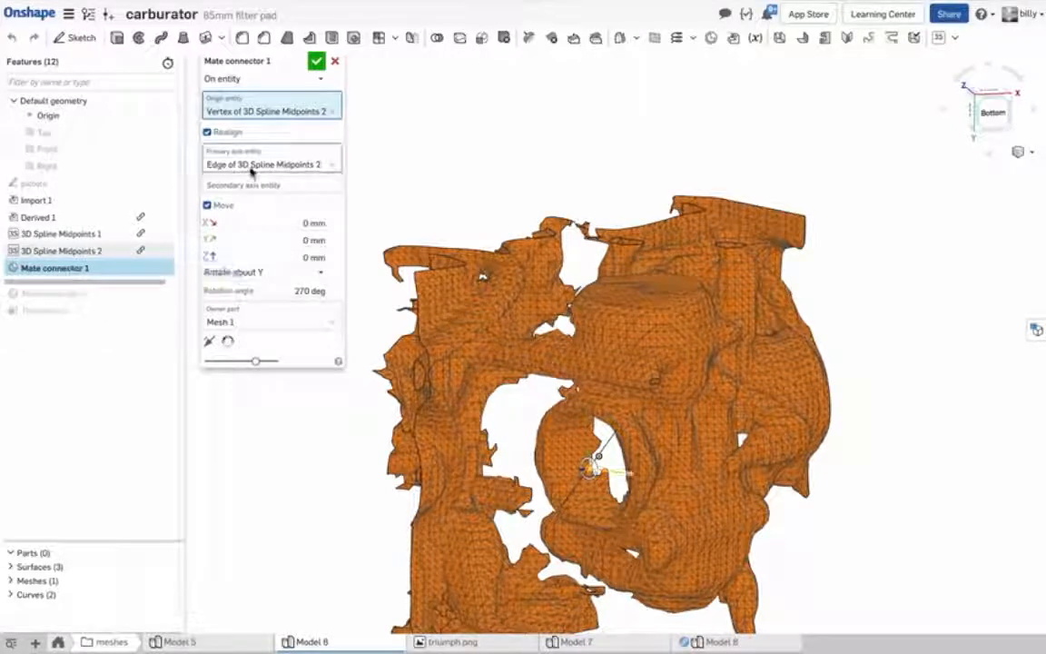
pyautogui.click(262, 112)
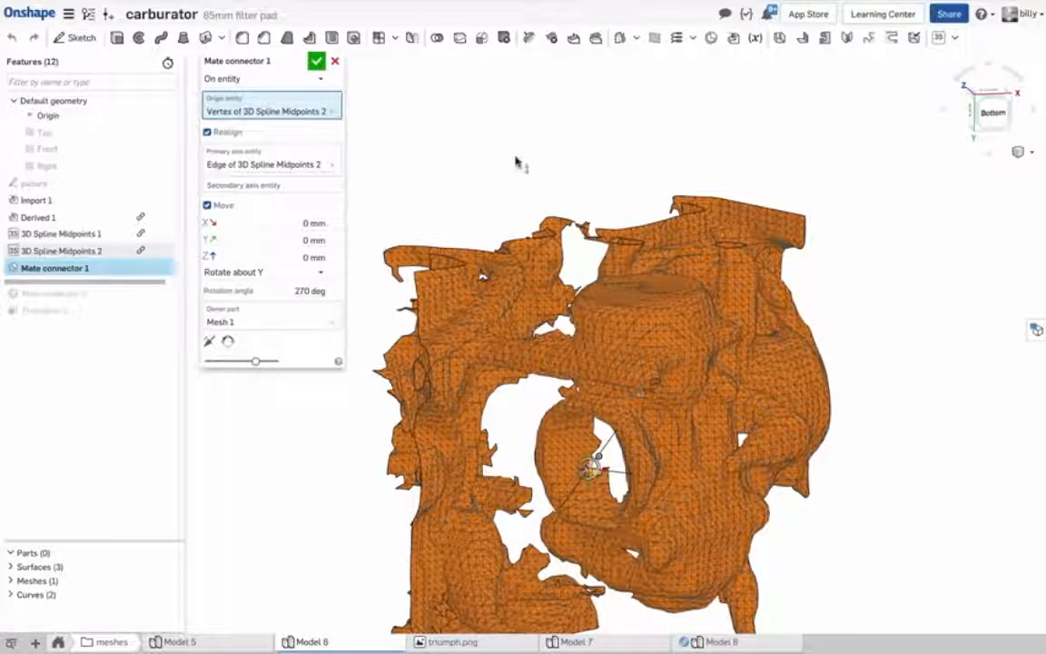
pyautogui.click(316, 63)
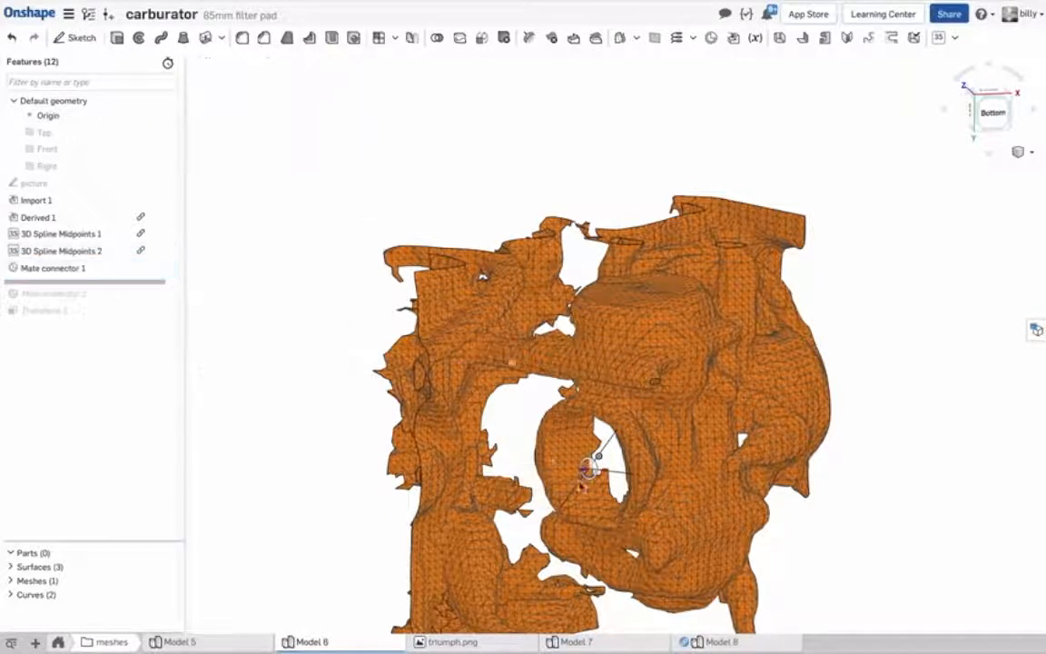
# Roll the feature history forward past Mate connector 2 and Transform 1 to the end of the list, selecting Mate connector 2.
pyautogui.moveTo(594, 467); pyautogui.dragTo(569, 479, button='right')
pyautogui.moveTo(135, 289); pyautogui.dragTo(135, 306)
pyautogui.click(50, 285)
pyautogui.moveTo(287, 355); pyautogui.dragTo(325, 265, button='right')
pyautogui.click(116, 307)
pyautogui.moveTo(116, 307); pyautogui.dragTo(118, 325)
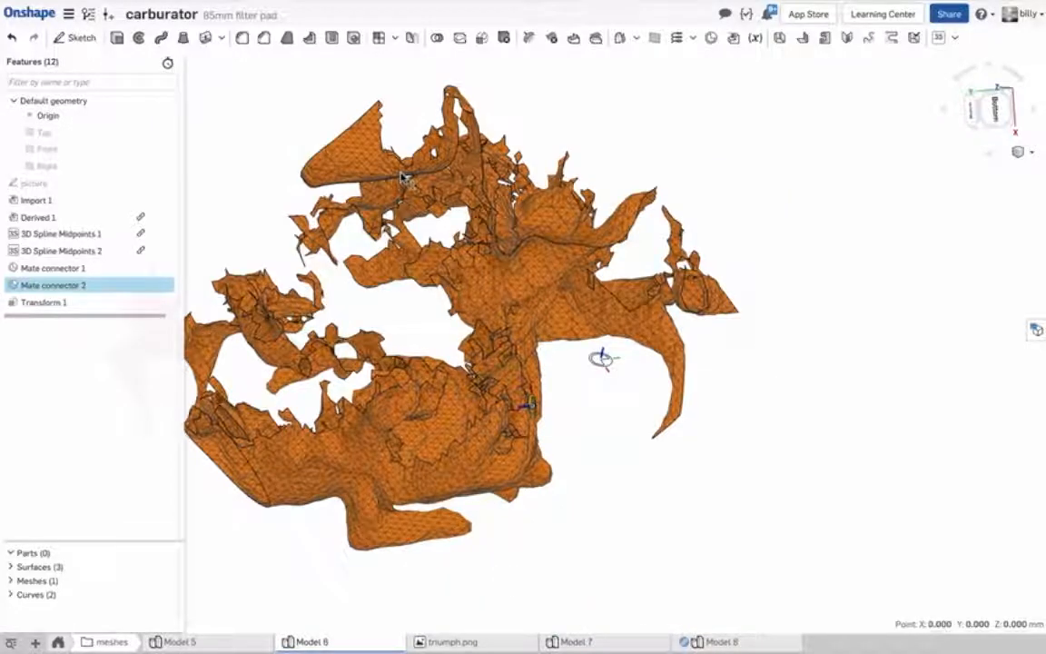
# Show the picture sketch and view it from the right side to compare the photo with the transformed mesh.
pyautogui.rightClick(730, 223)
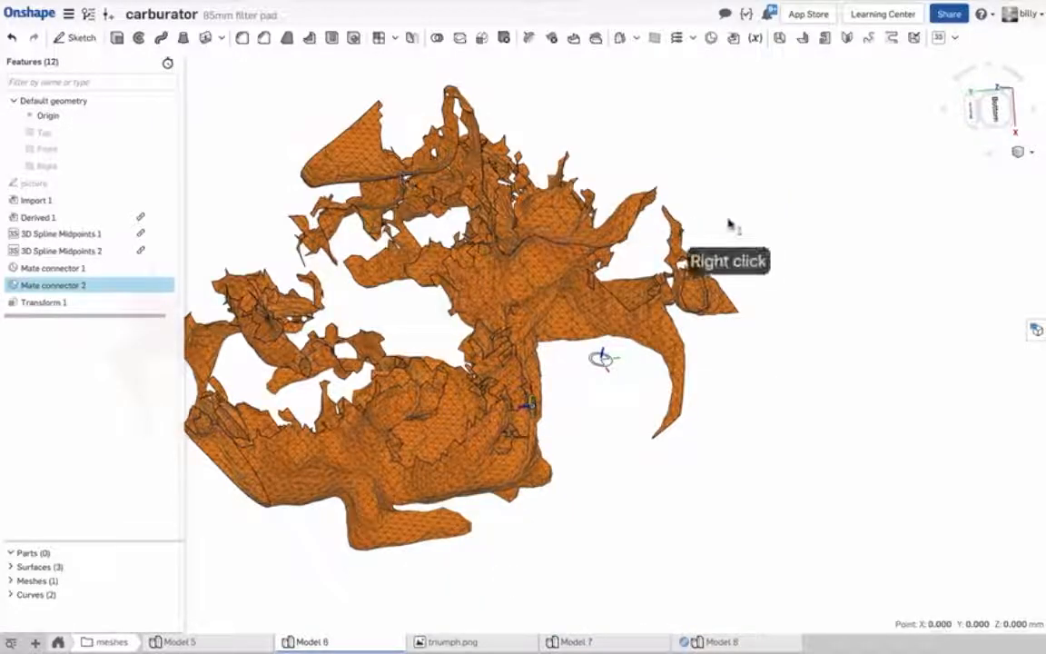
pyautogui.click(996, 107)
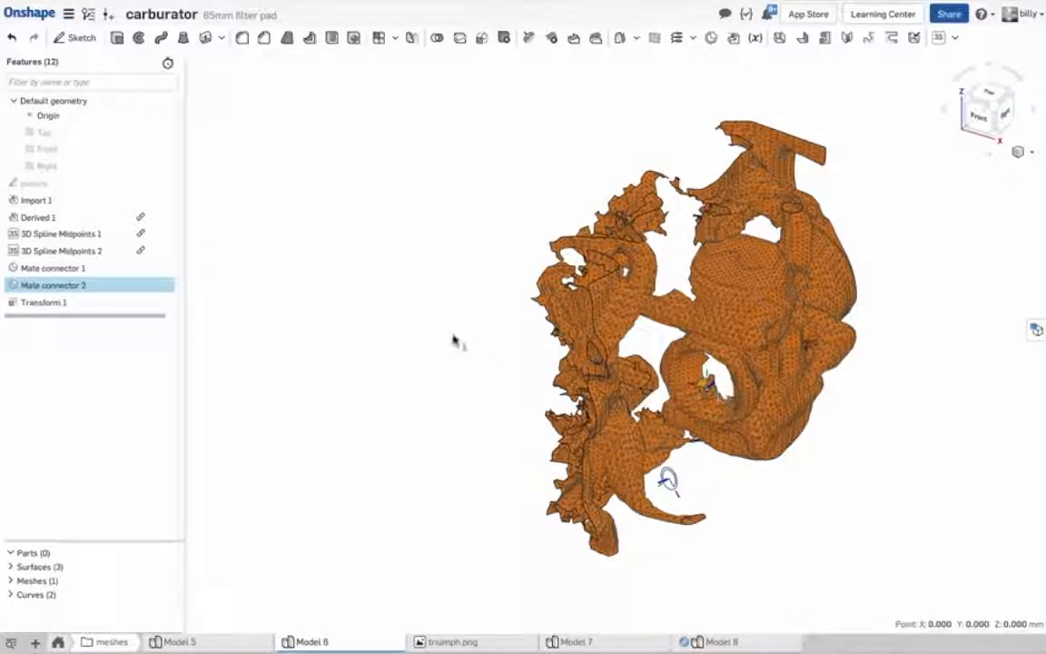
pyautogui.click(166, 182)
pyautogui.moveTo(363, 300); pyautogui.dragTo(295, 294, button='right')
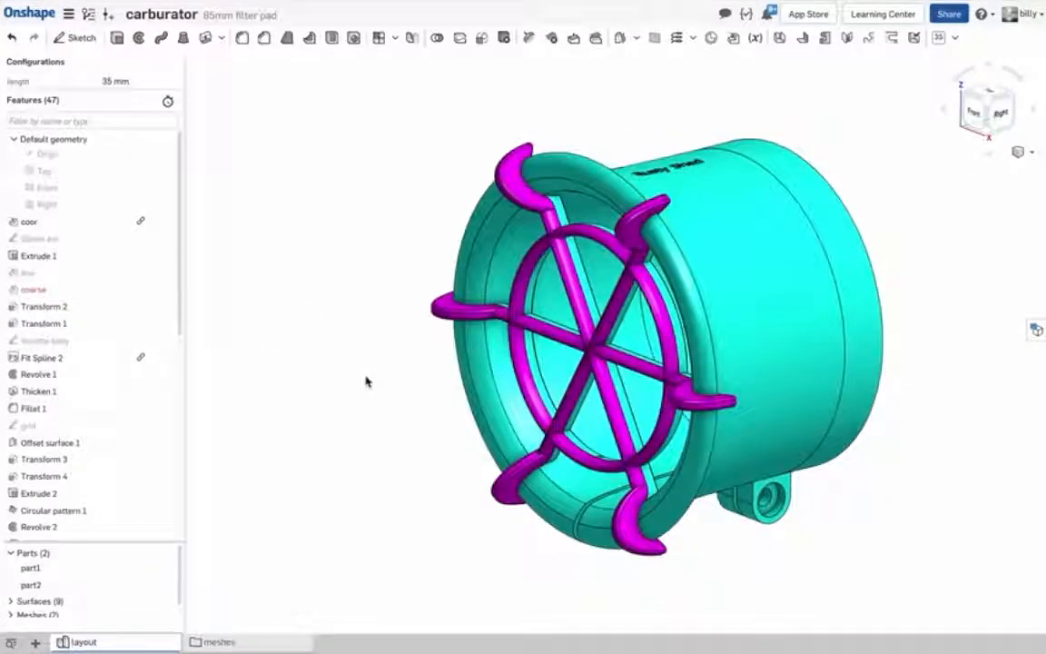
pyautogui.moveTo(366, 381)
pyautogui.mouseDown(button='right')
pyautogui.moveTo(357, 356)
pyautogui.moveTo(364, 379)
pyautogui.mouseUp(button='right')
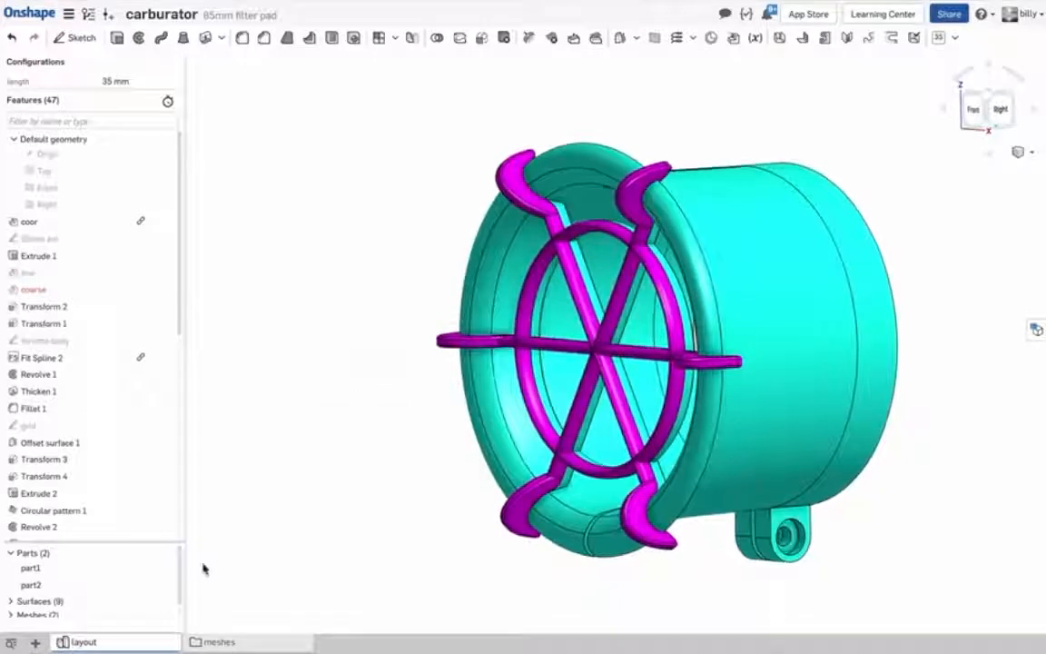
# In the layout model, expand the list of meshes, show mesh2 and fit the whole scan in view.
pyautogui.scroll(-1, 82, 595)
pyautogui.click(11, 598)
pyautogui.scroll(-2, 77, 613)
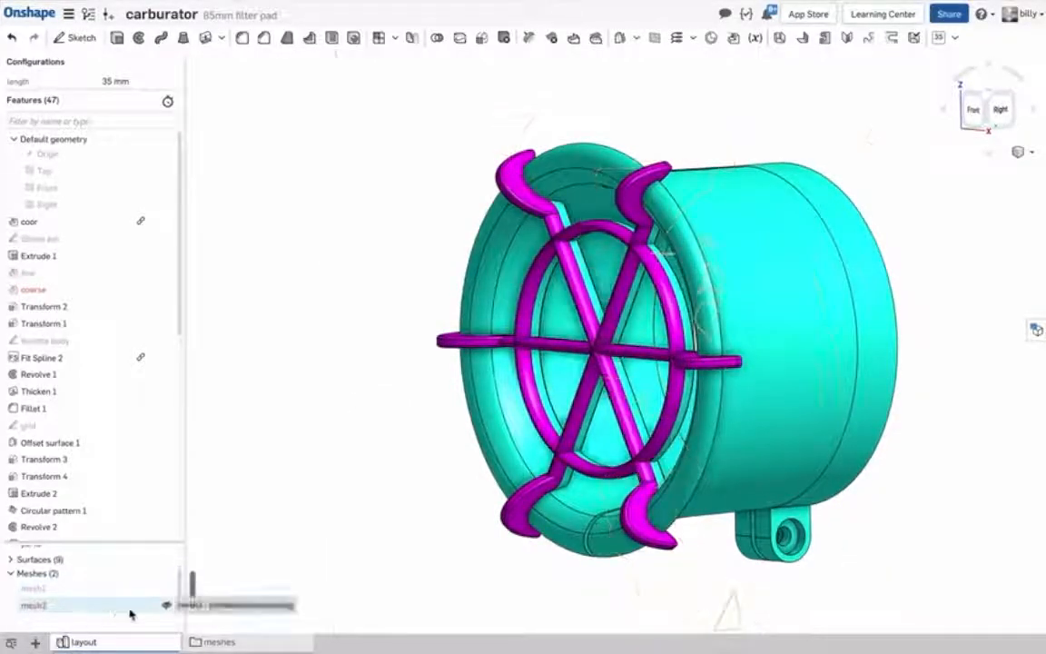
pyautogui.click(166, 604)
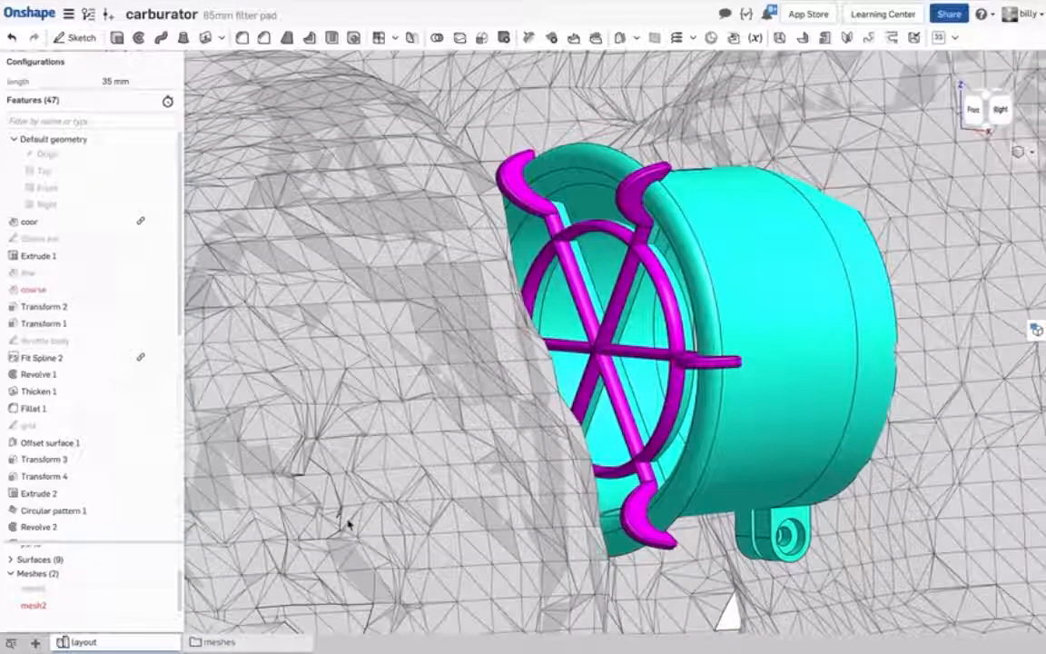
pyautogui.press('f')
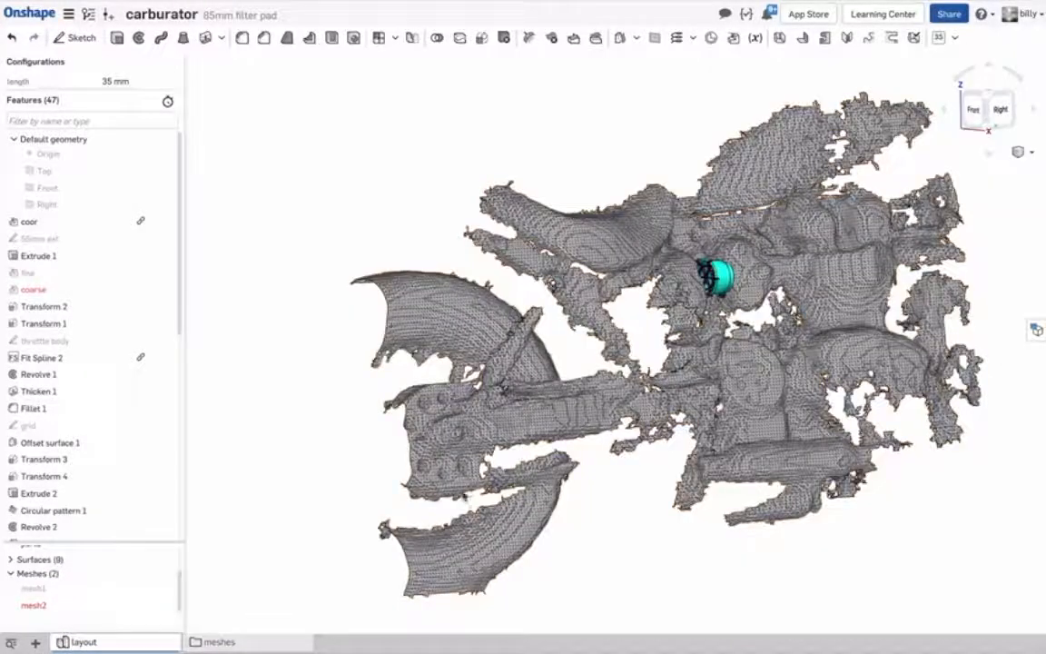
pyautogui.moveTo(597, 516); pyautogui.dragTo(591, 540, button='right')
# Show mesh1 and hide mesh2 so only the carburetor scan surrounds the adapter.
pyautogui.click(165, 588)
pyautogui.click(292, 587)
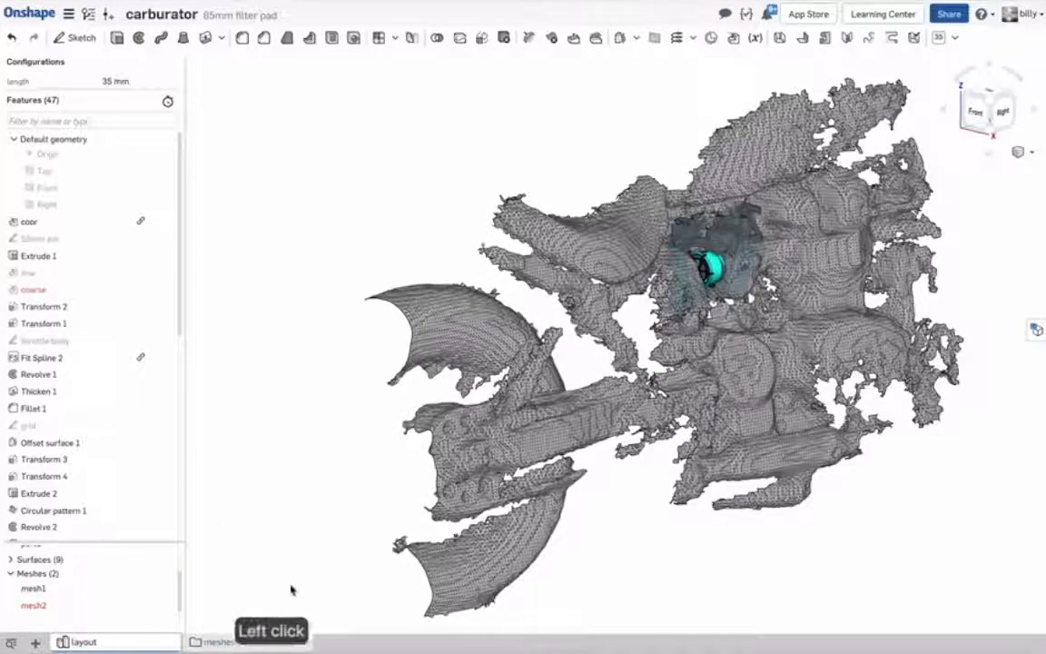
pyautogui.click(167, 605)
pyautogui.click(476, 488)
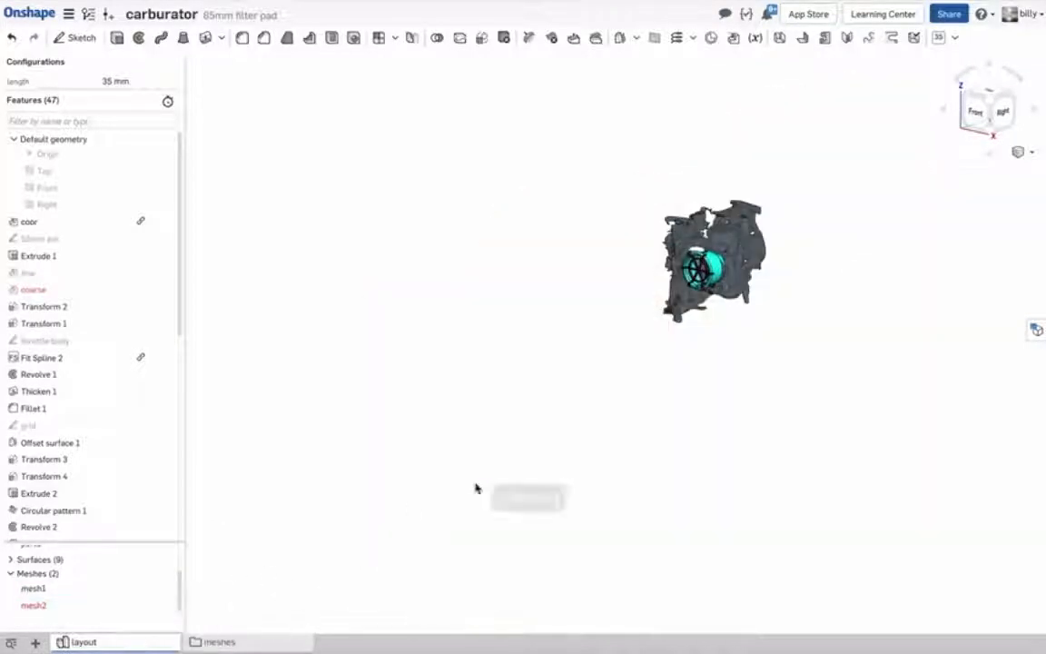
# Select the Front plane and the Origin to examine how the adapter sits against the carburetor scan, and collapse the default geometry.
pyautogui.scroll(5, 717, 284)
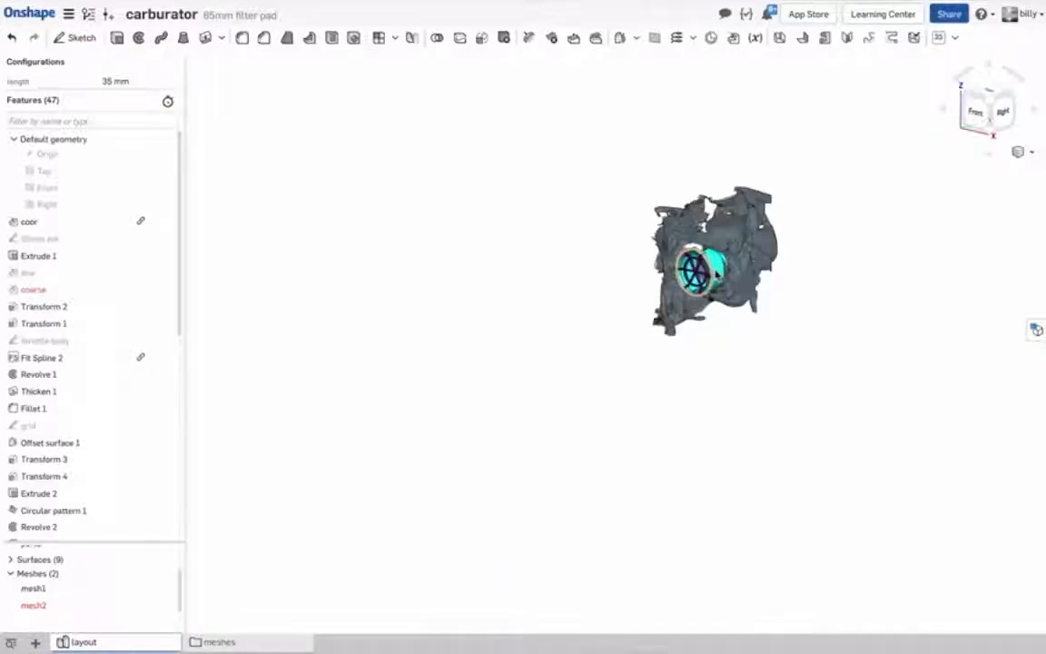
pyautogui.scroll(4, 716, 284)
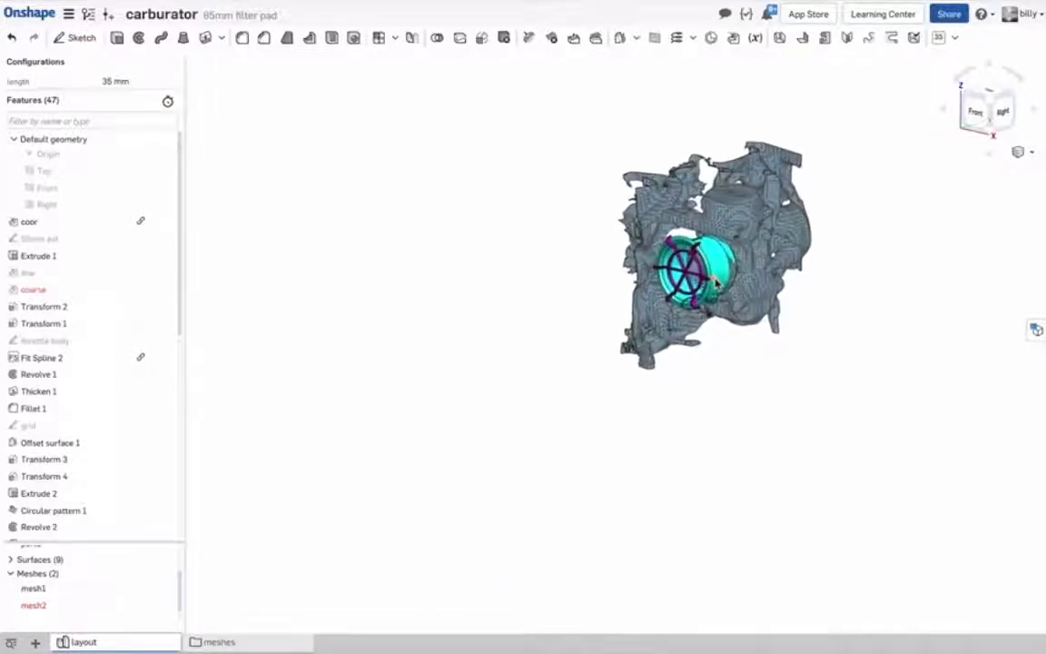
pyautogui.scroll(2, 716, 284)
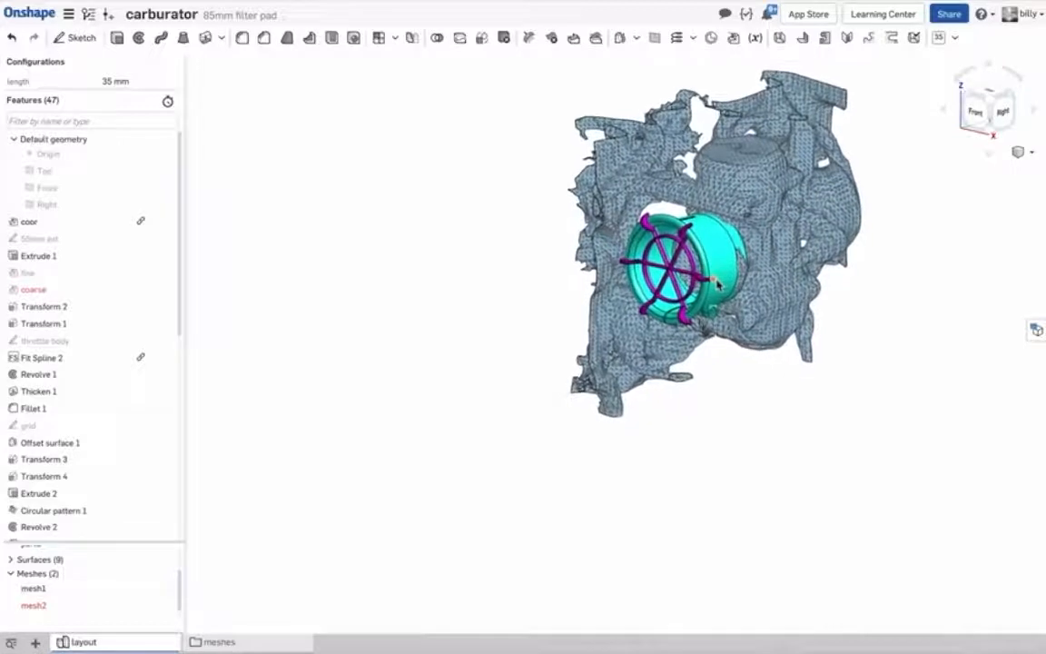
pyautogui.click(52, 193)
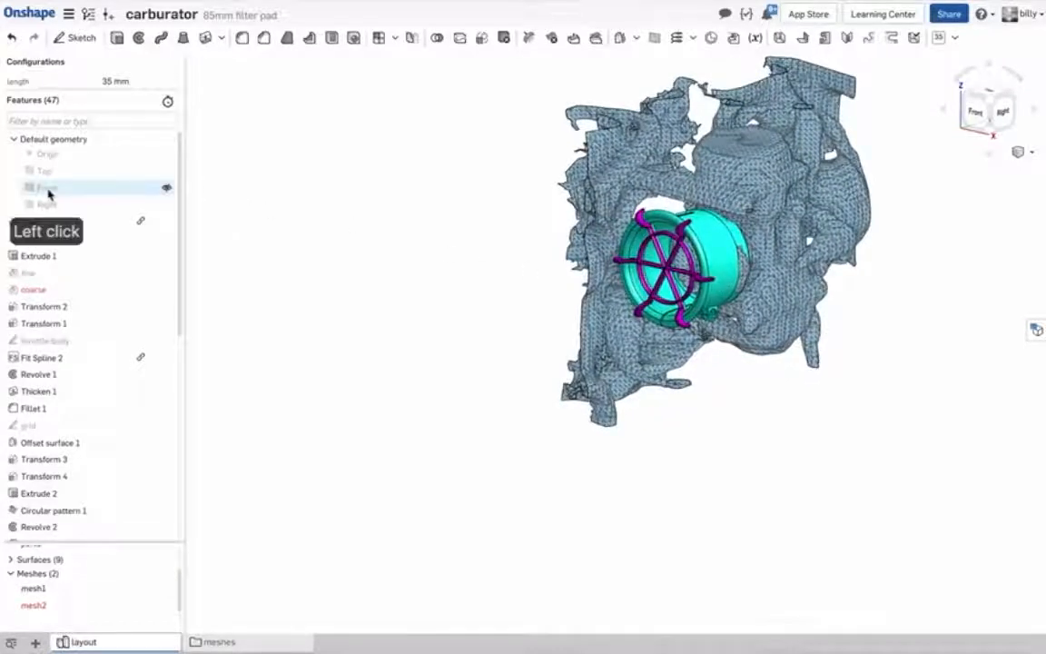
pyautogui.click(48, 161)
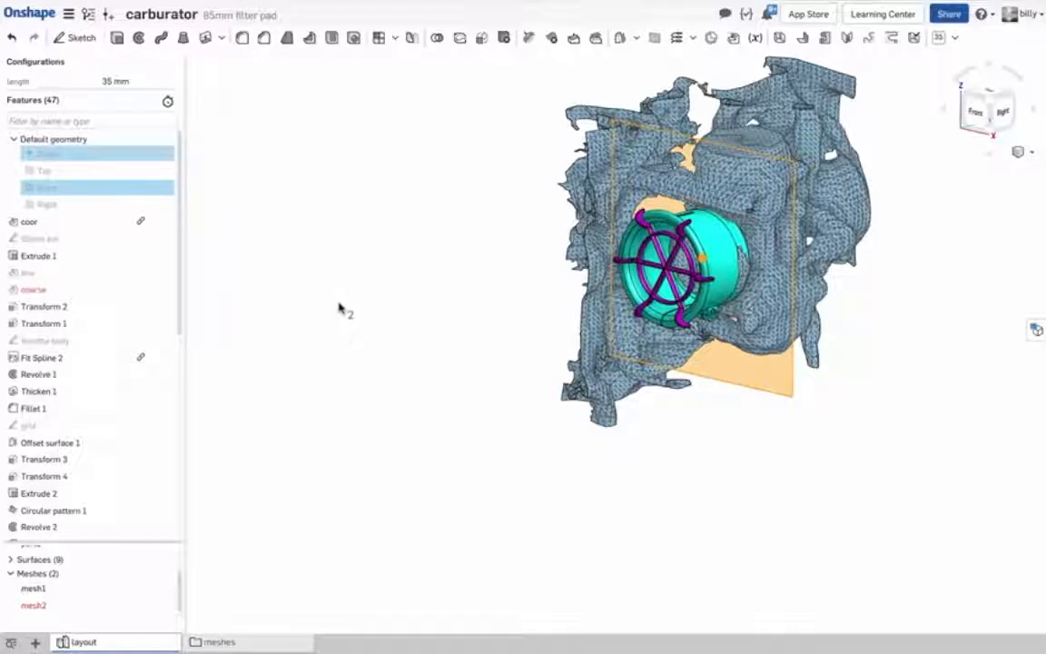
pyautogui.click(15, 141)
pyautogui.rightClick(415, 270)
pyautogui.moveTo(415, 269)
pyautogui.mouseDown(button='right')
pyautogui.moveTo(378, 264)
pyautogui.moveTo(404, 276)
pyautogui.mouseUp(button='right')
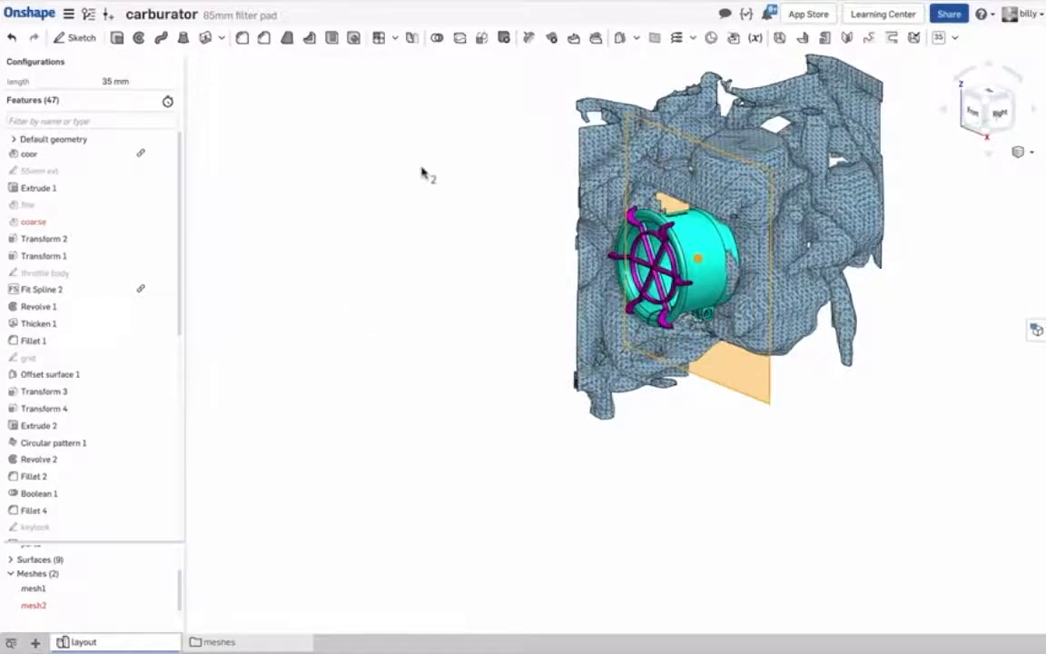
# Switch to the R&D Engineering Document Loader, show the names under the thumbnails and load the parts of the carburetor's layout model.
pyautogui.hotkey('ctrl', 'Left')
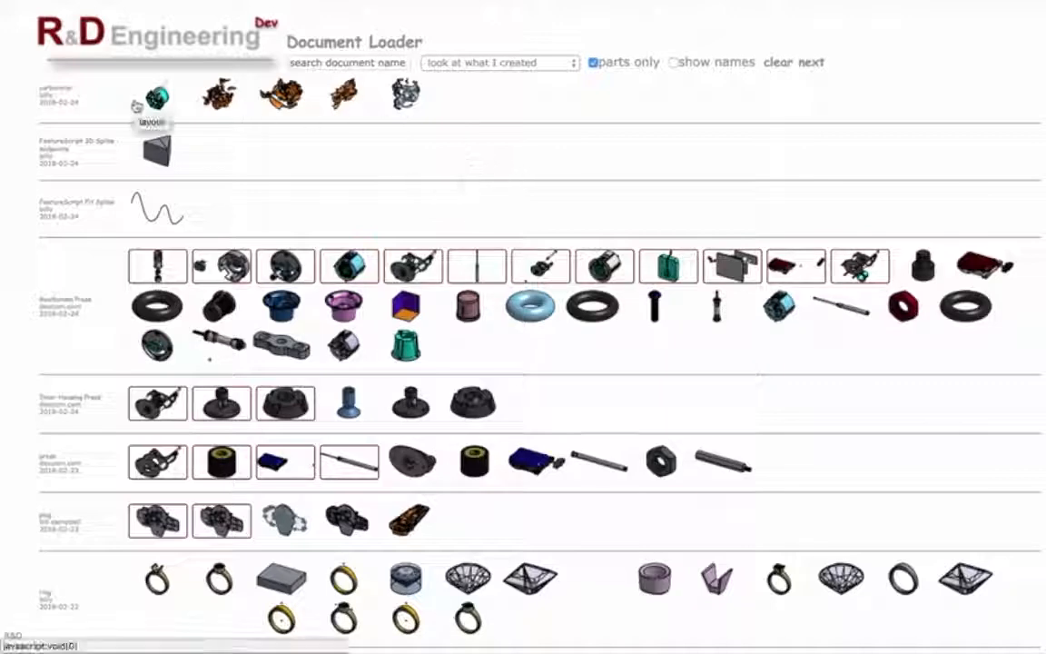
pyautogui.click(674, 64)
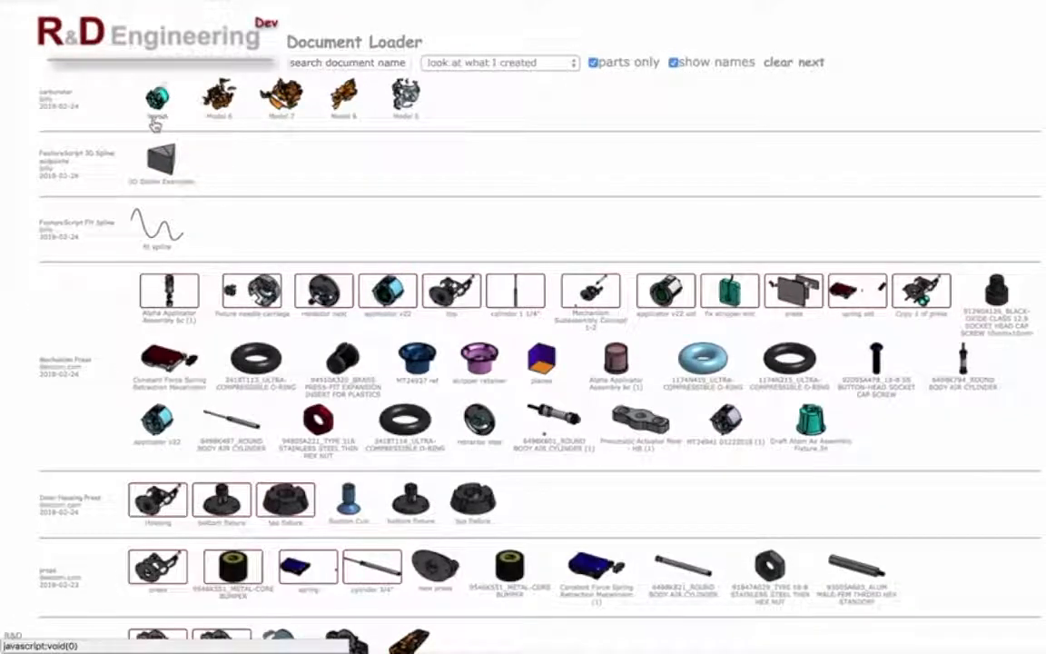
pyautogui.click(672, 64)
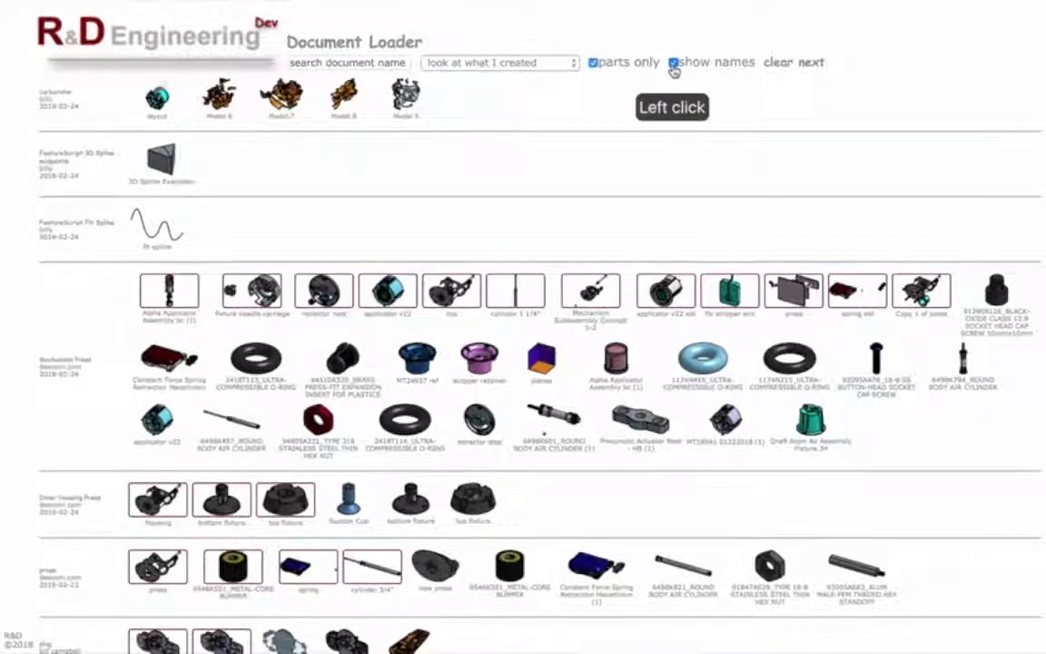
pyautogui.click(673, 64)
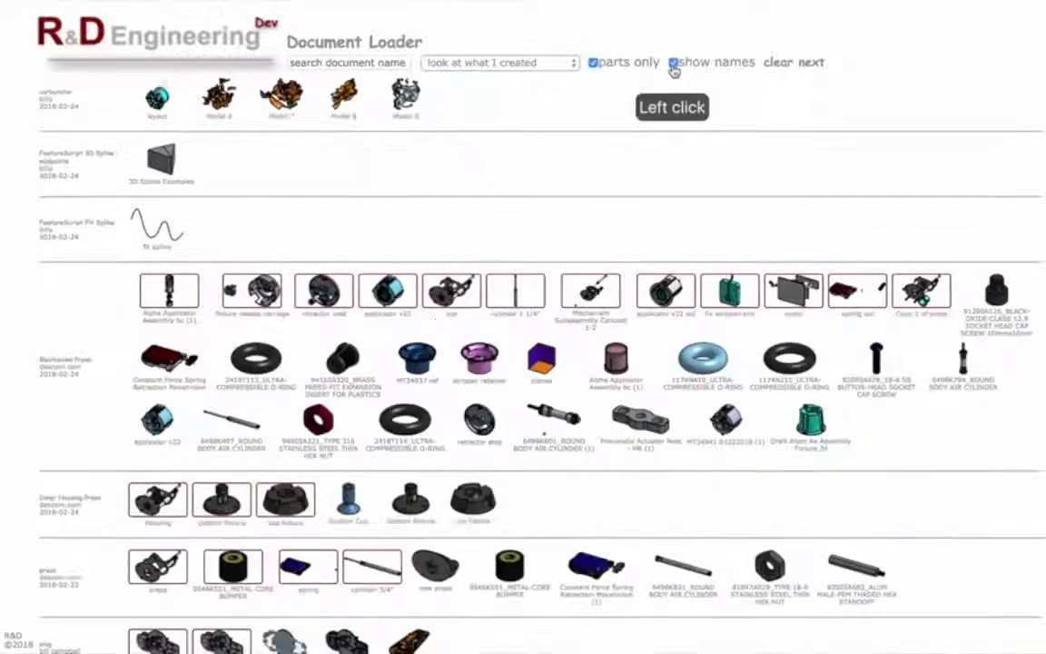
pyautogui.click(156, 109)
pyautogui.click(192, 149)
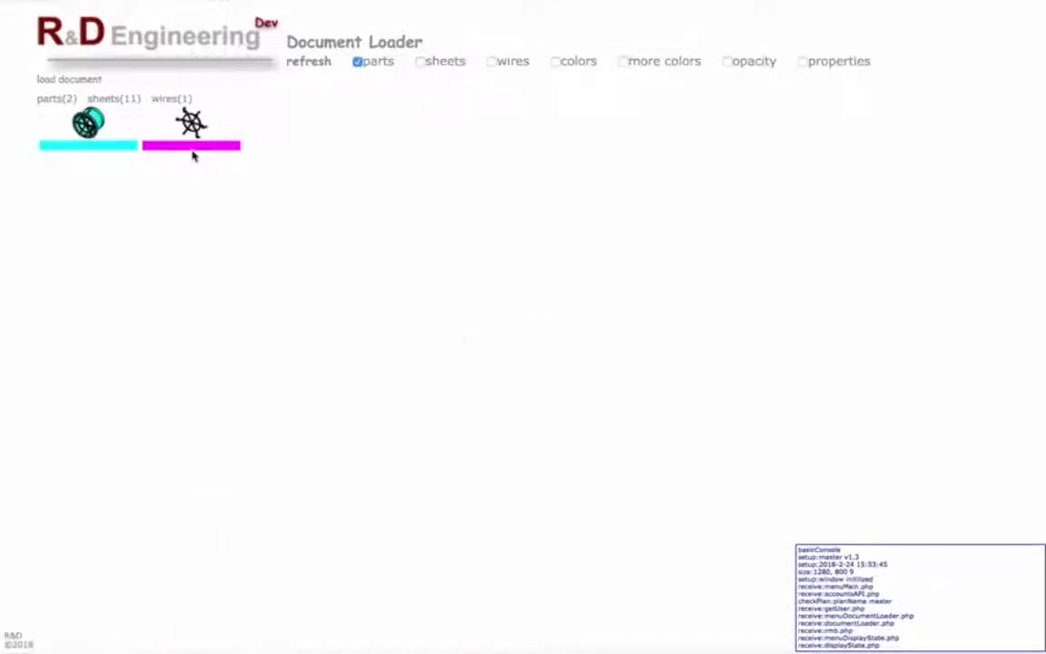
# Show the color palettes, color the adapter body dark gray and the spoked grille dark red, and inspect both in the Onshape model.
pyautogui.click(556, 62)
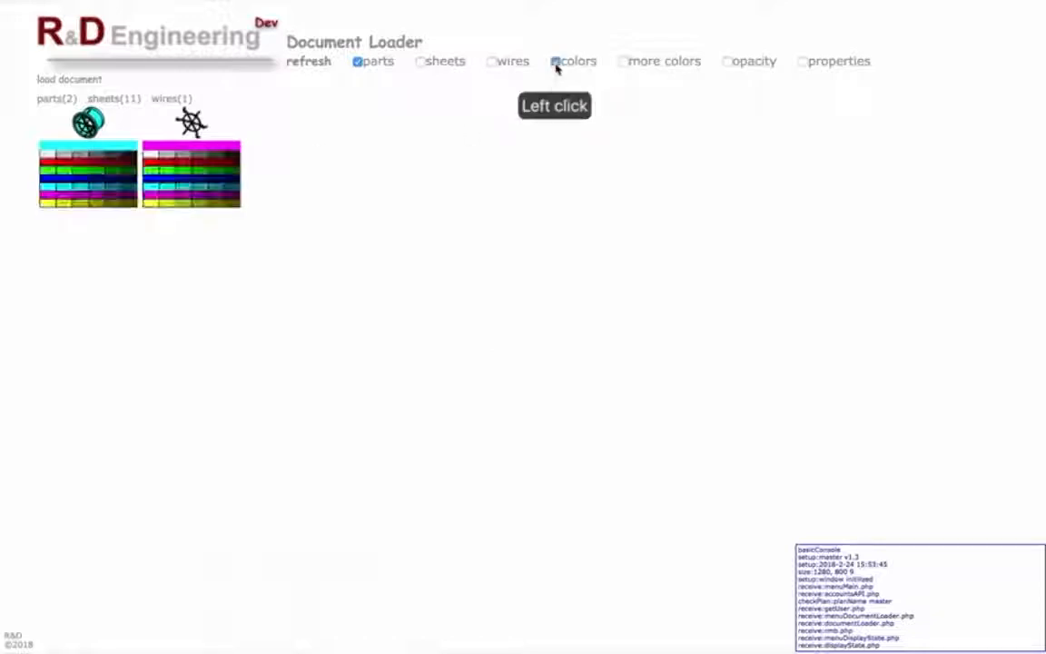
pyautogui.click(111, 161)
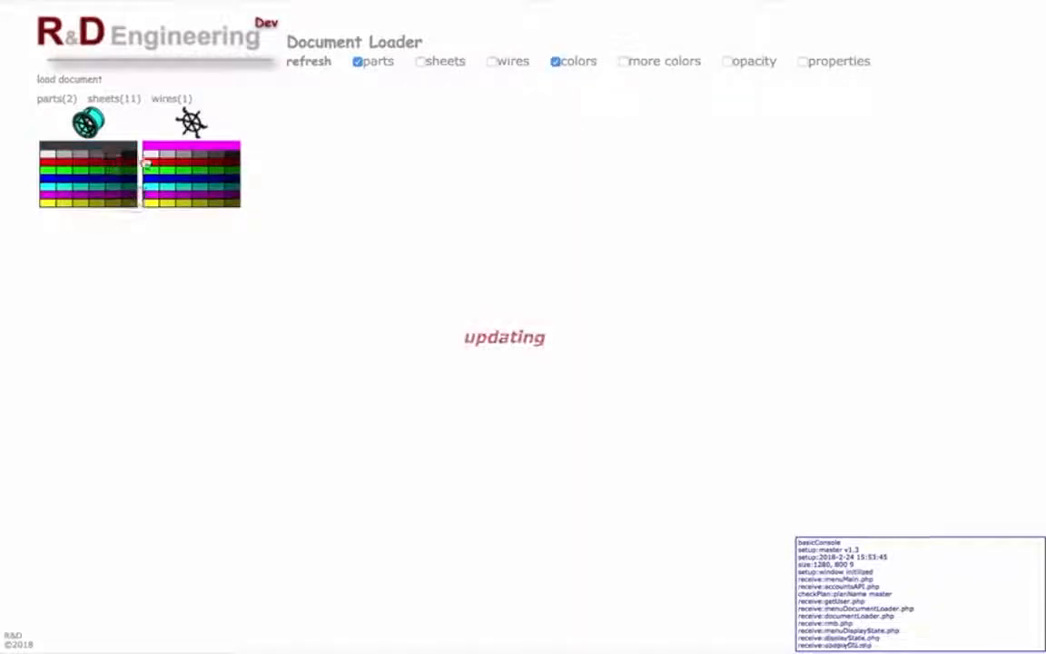
pyautogui.click(212, 165)
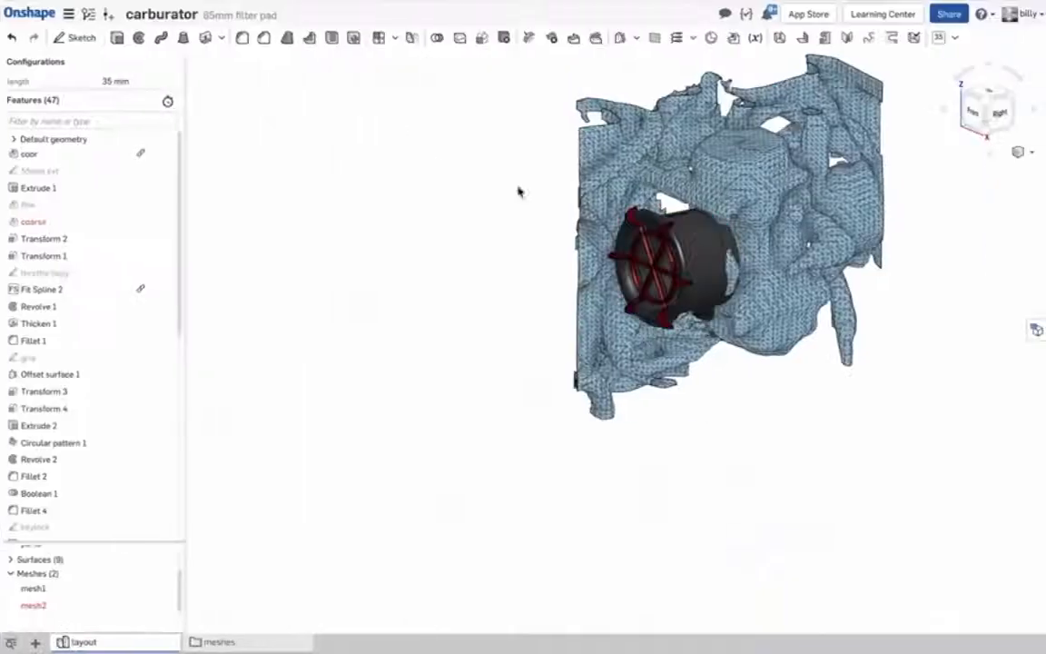
pyautogui.scroll(5, 709, 252)
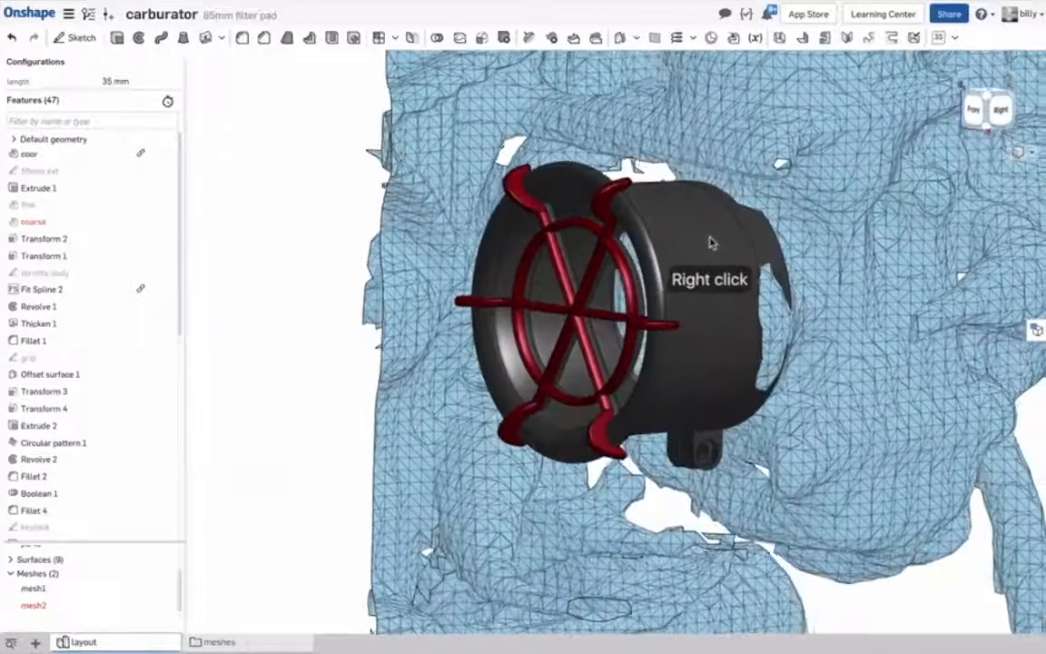
pyautogui.moveTo(711, 242); pyautogui.dragTo(516, 205, button='right')
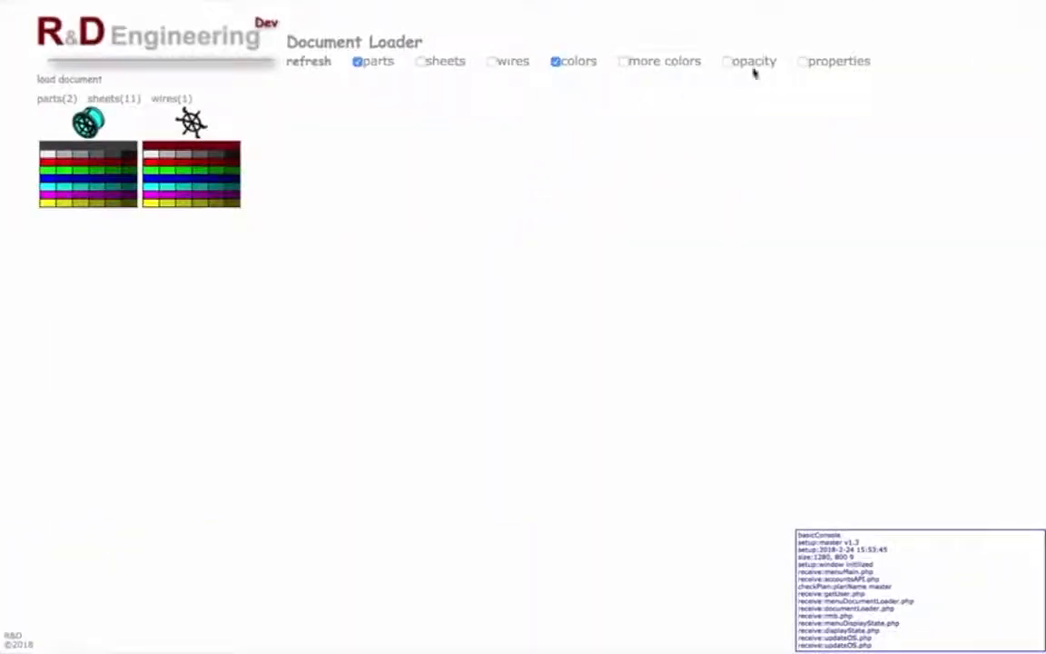
# In the Document Loader, show the properties and sheets, and rename mesh1 as fine and mesh2 as large.
pyautogui.click(803, 61)
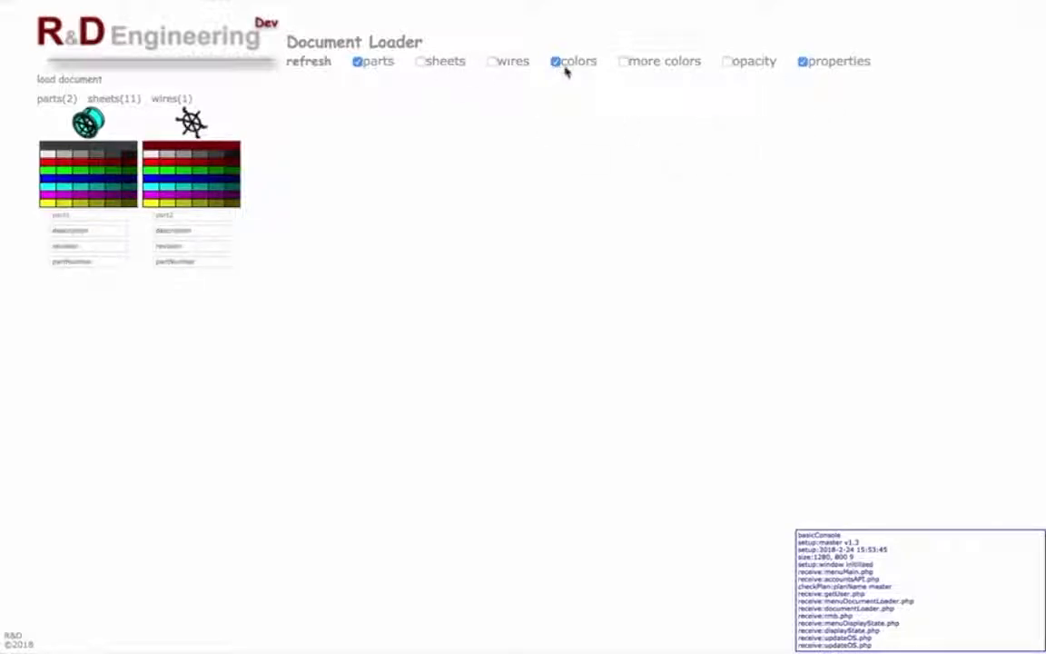
pyautogui.click(421, 63)
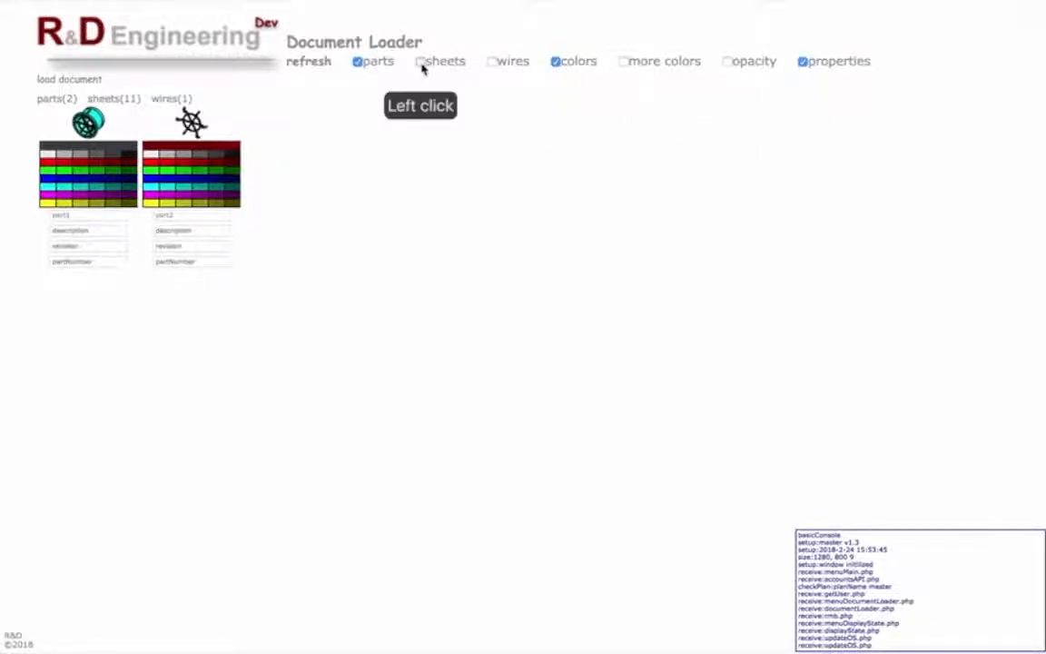
pyautogui.click(490, 216)
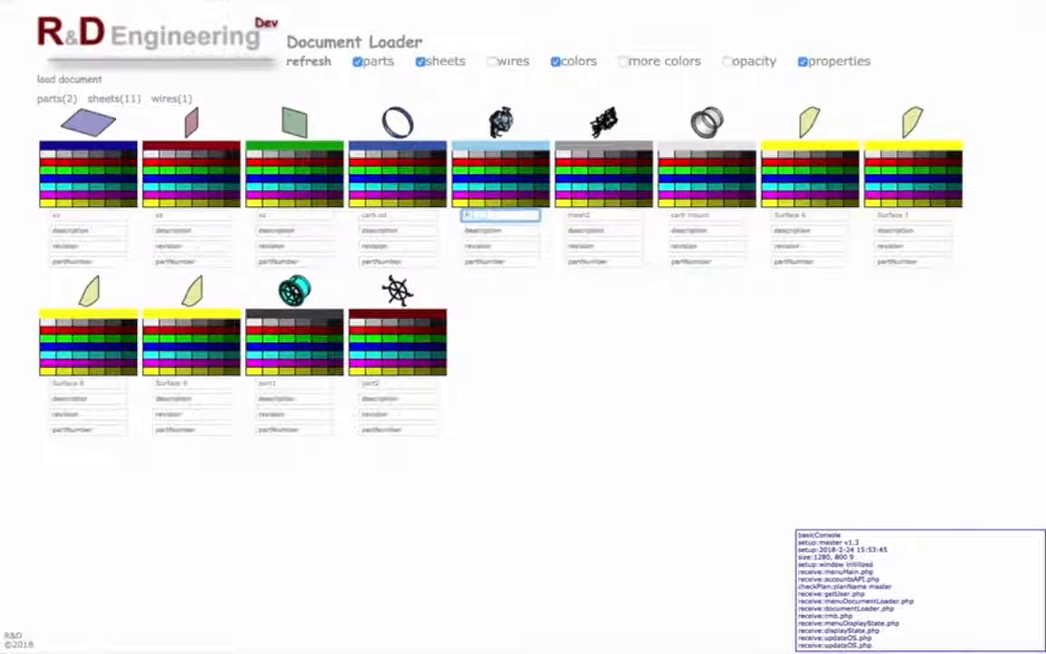
pyautogui.click(606, 216)
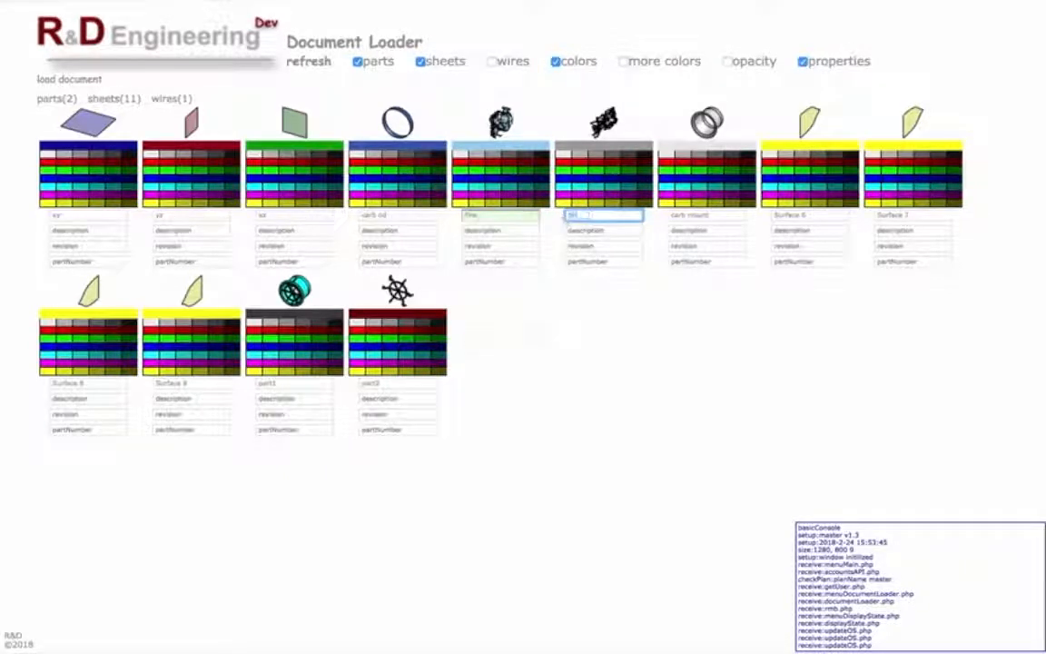
# Rename part1, the adapter body, as carb mount and give the spoked grille, part2, a new name.
pyautogui.click(264, 385)
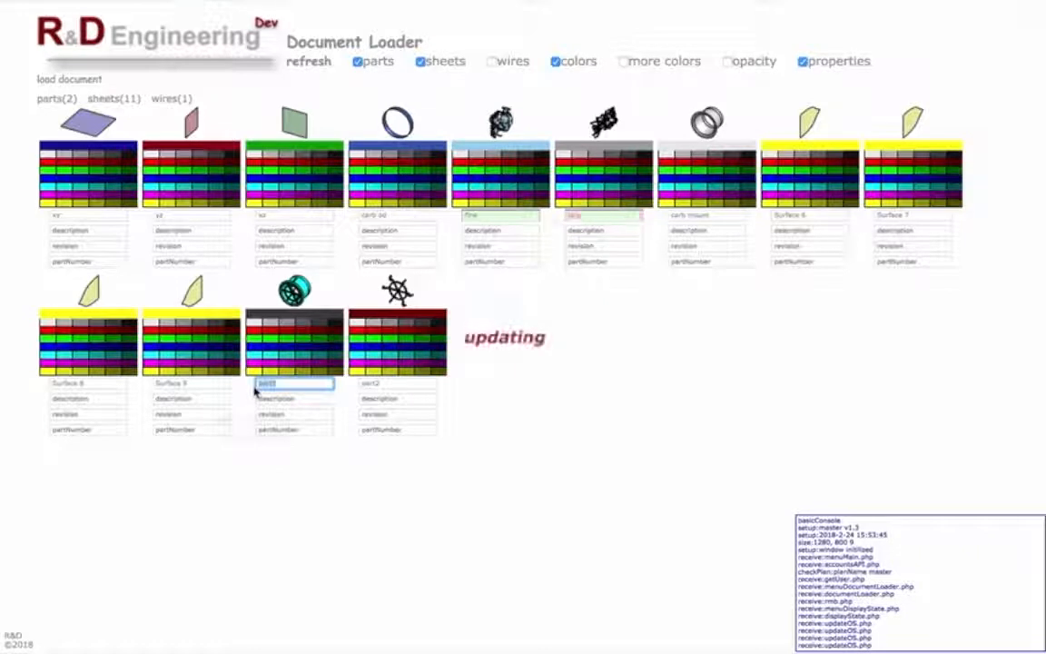
pyautogui.write('wh')
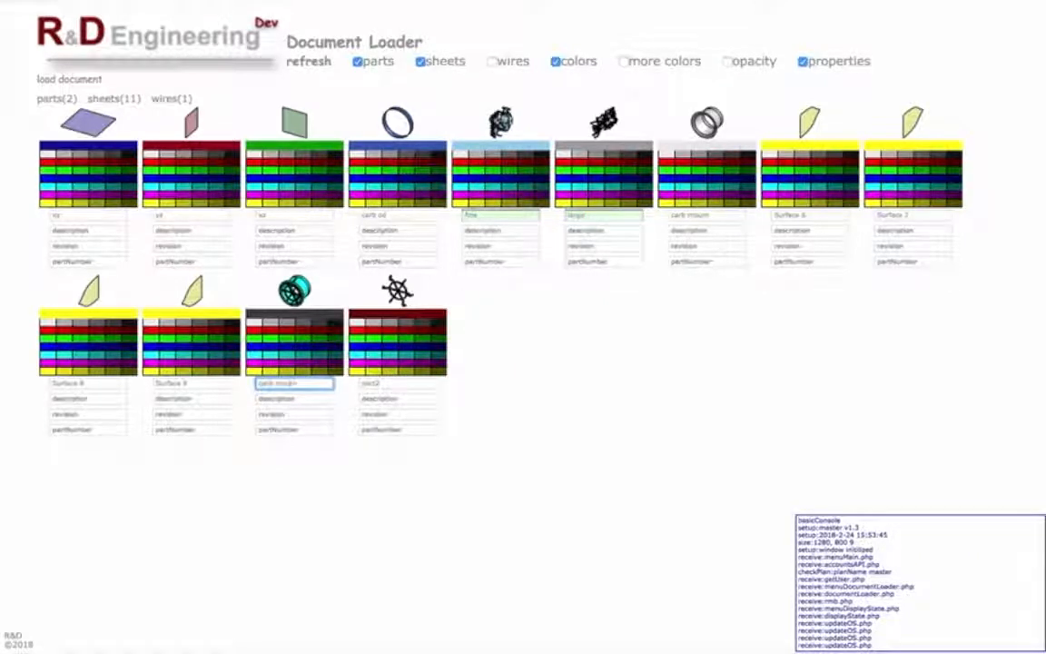
pyautogui.click(393, 385)
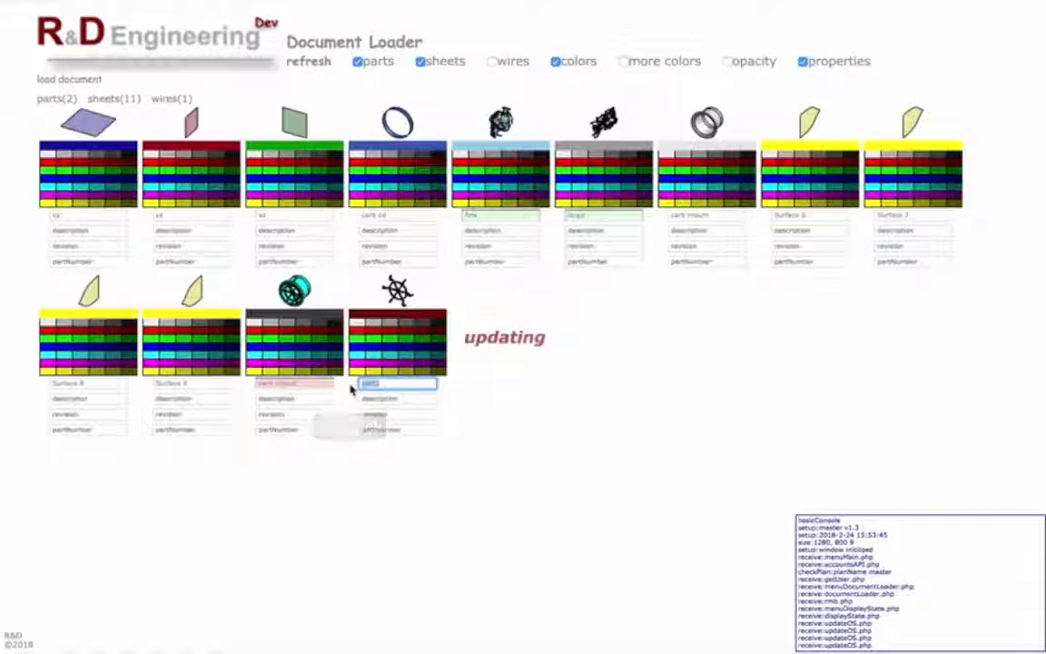
pyautogui.write('helm')
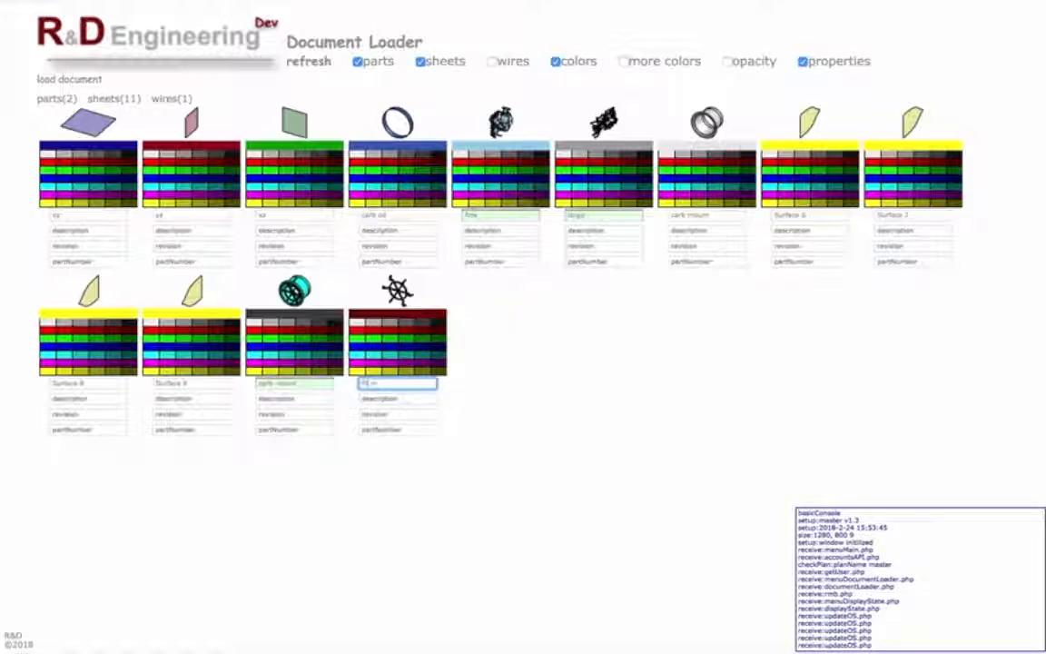
pyautogui.click(523, 376)
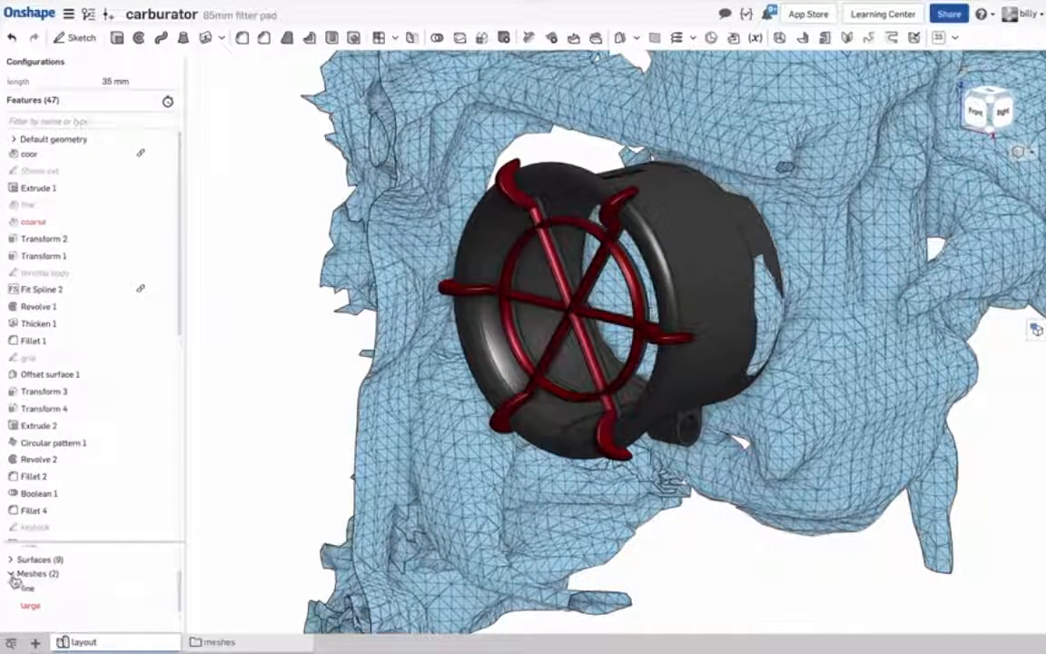
# Back in the Onshape layout model, try a length configuration of 50 mm and change it to 75 mm to extend the adapter.
pyautogui.click(12, 576)
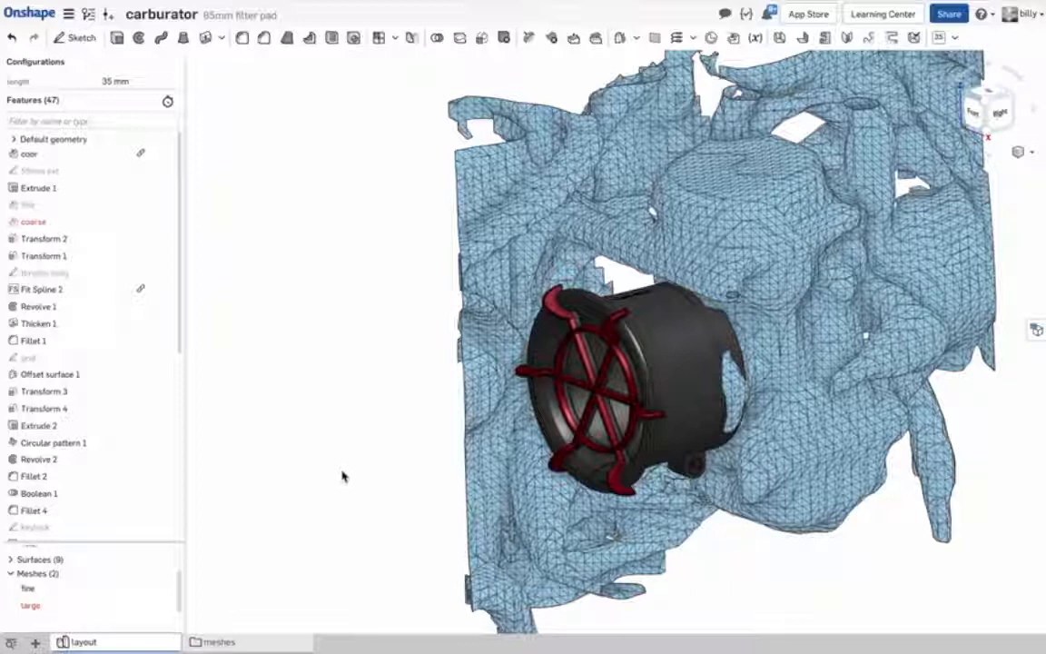
pyautogui.click(112, 81)
pyautogui.moveTo(102, 81); pyautogui.dragTo(133, 87)
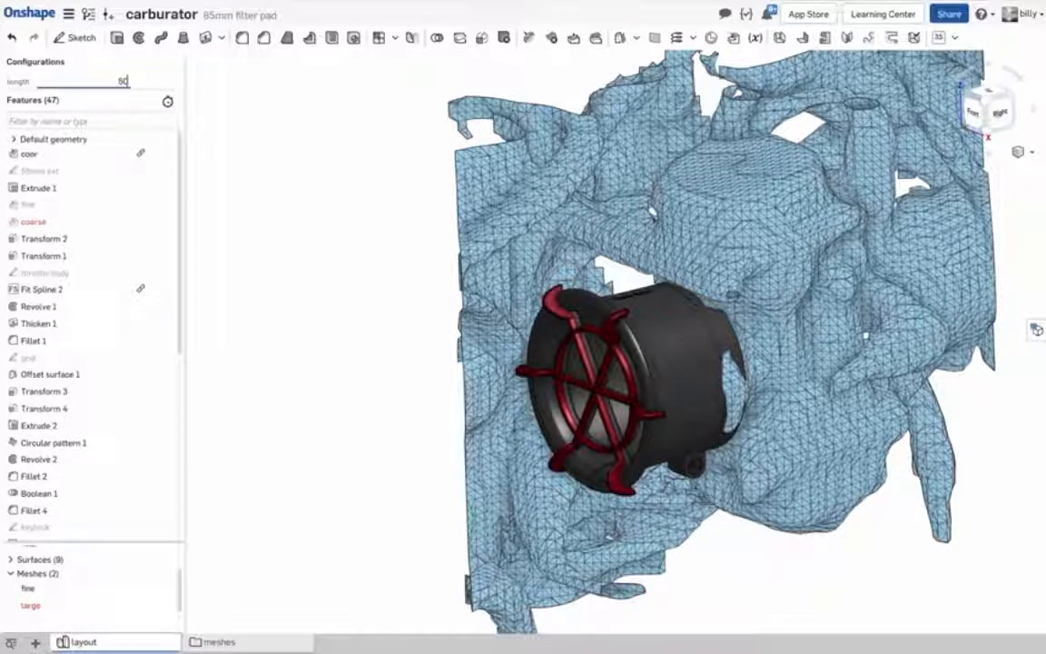
pyautogui.write('50')
pyautogui.press('Return')
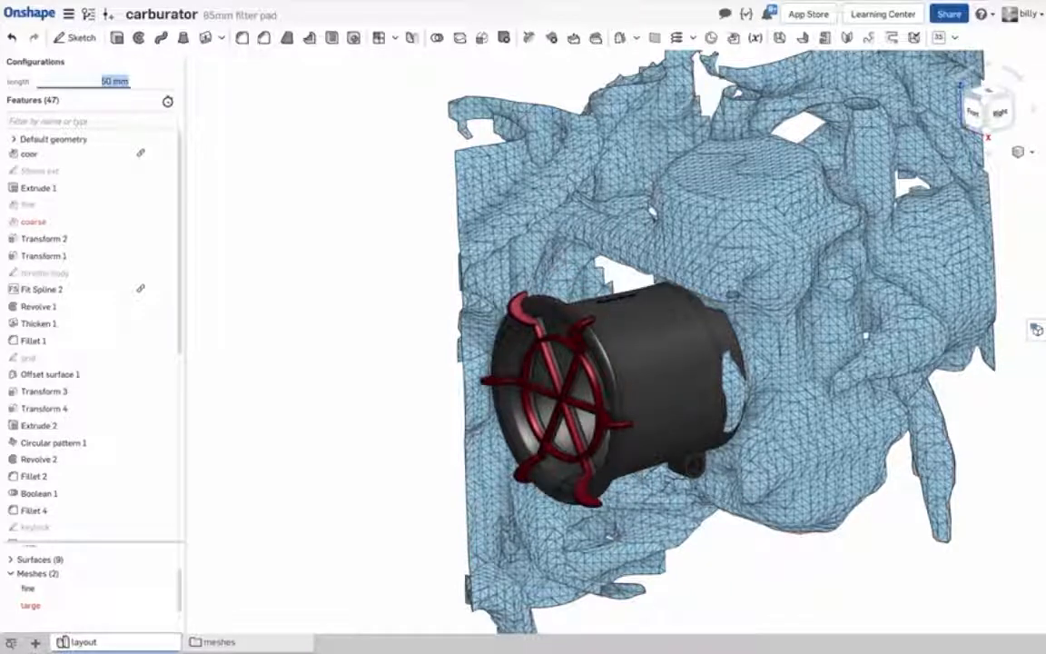
pyautogui.moveTo(345, 227); pyautogui.dragTo(319, 230, button='right')
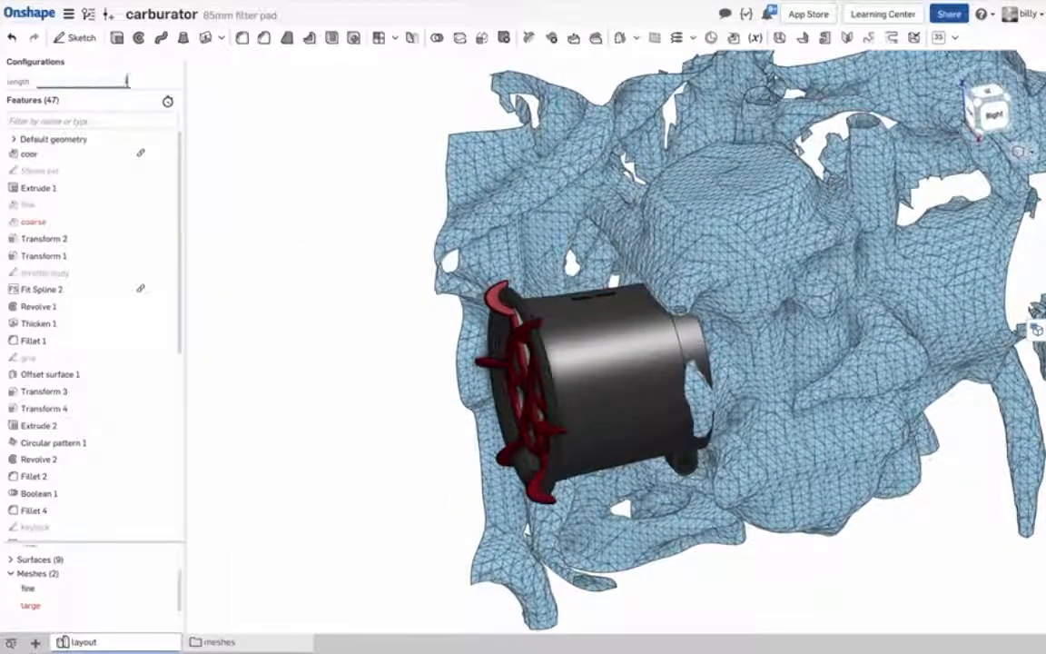
pyautogui.press('Return')
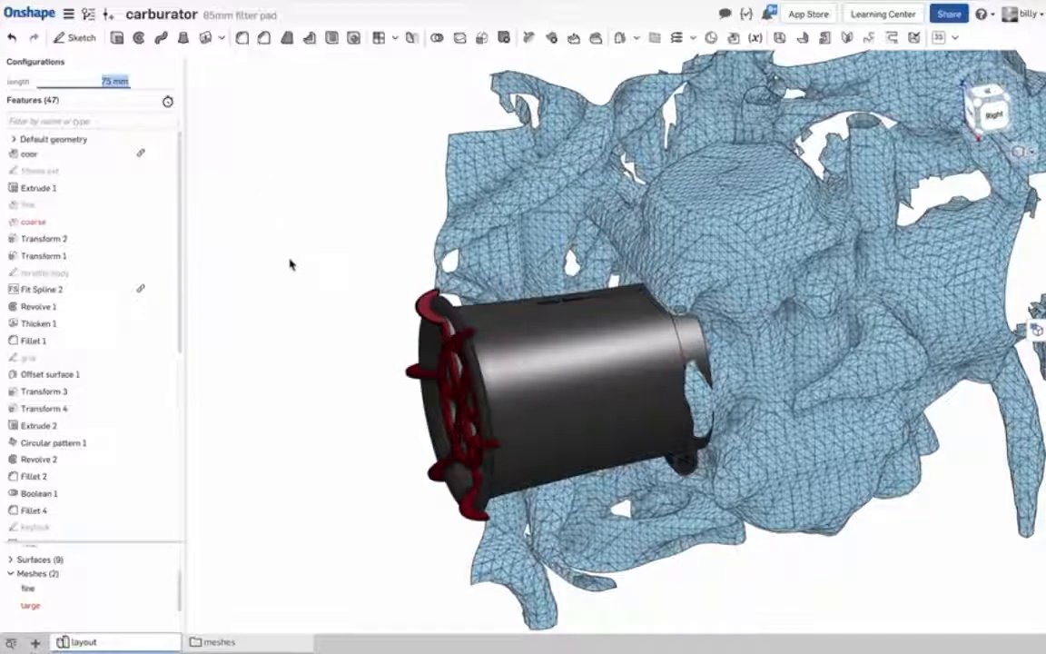
# Select the throttle body sketch and view it from the right side to examine the profile that shapes the adapter.
pyautogui.click(56, 276)
pyautogui.click(53, 274)
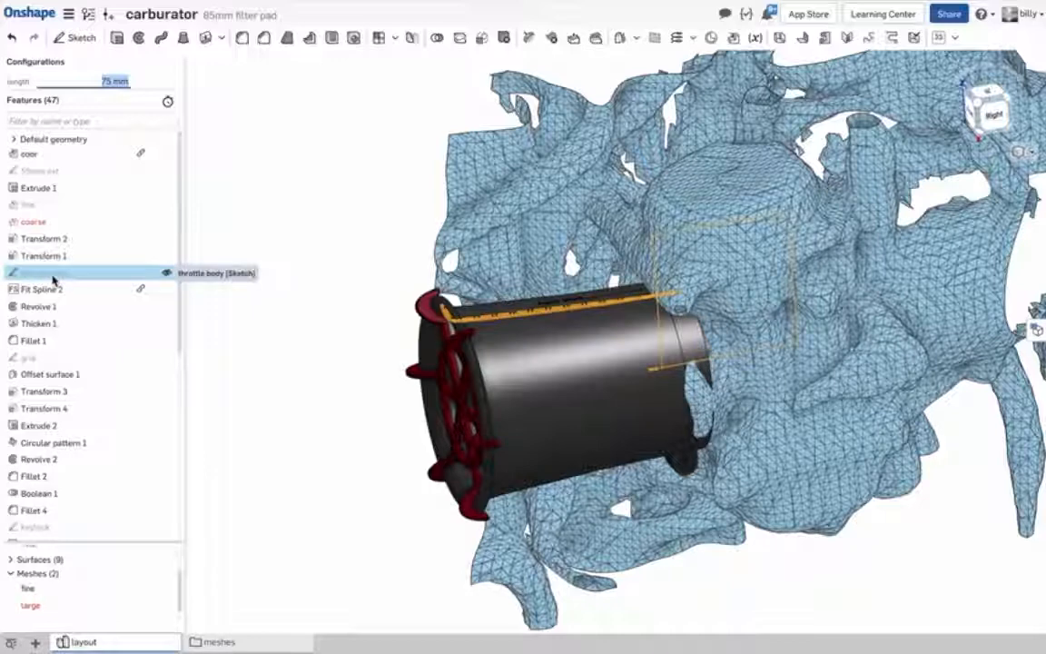
pyautogui.click(991, 115)
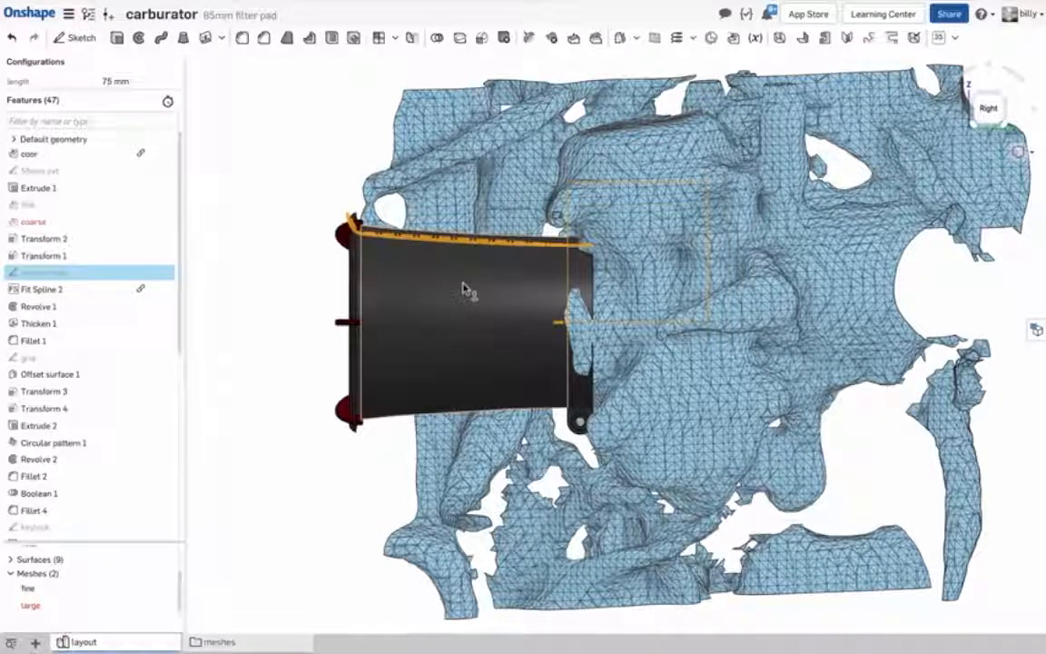
pyautogui.moveTo(290, 265); pyautogui.dragTo(343, 445, button='right')
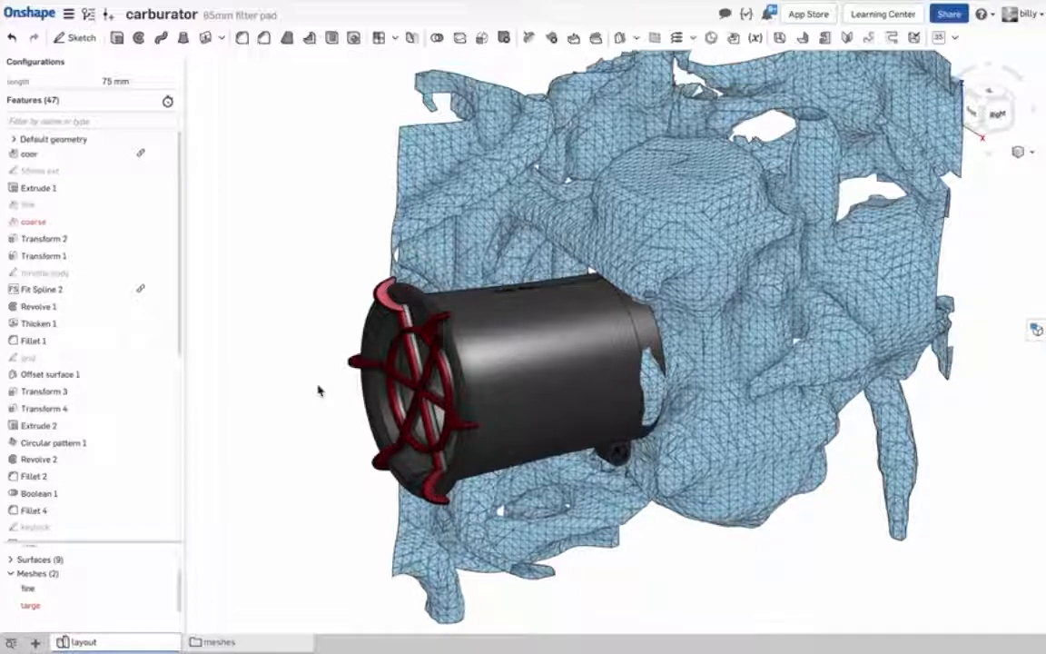
# Inspect the Rusty Shed lettering on the outer surface of the lengthened adapter.
pyautogui.moveTo(318, 391); pyautogui.dragTo(361, 325, button='right')
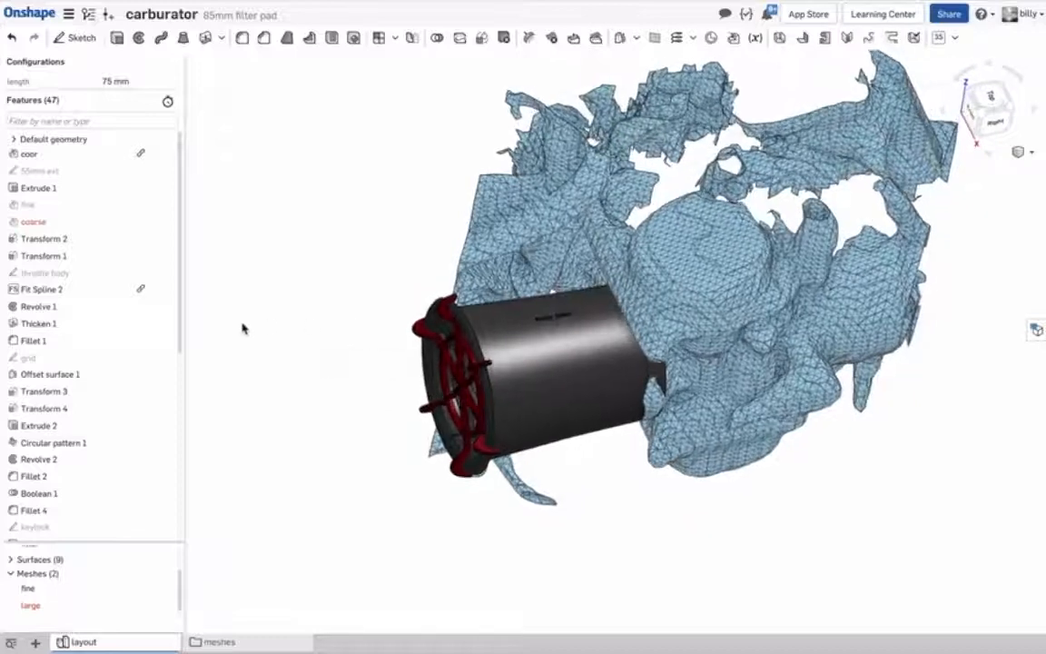
pyautogui.moveTo(556, 356); pyautogui.dragTo(556, 310, button='right')
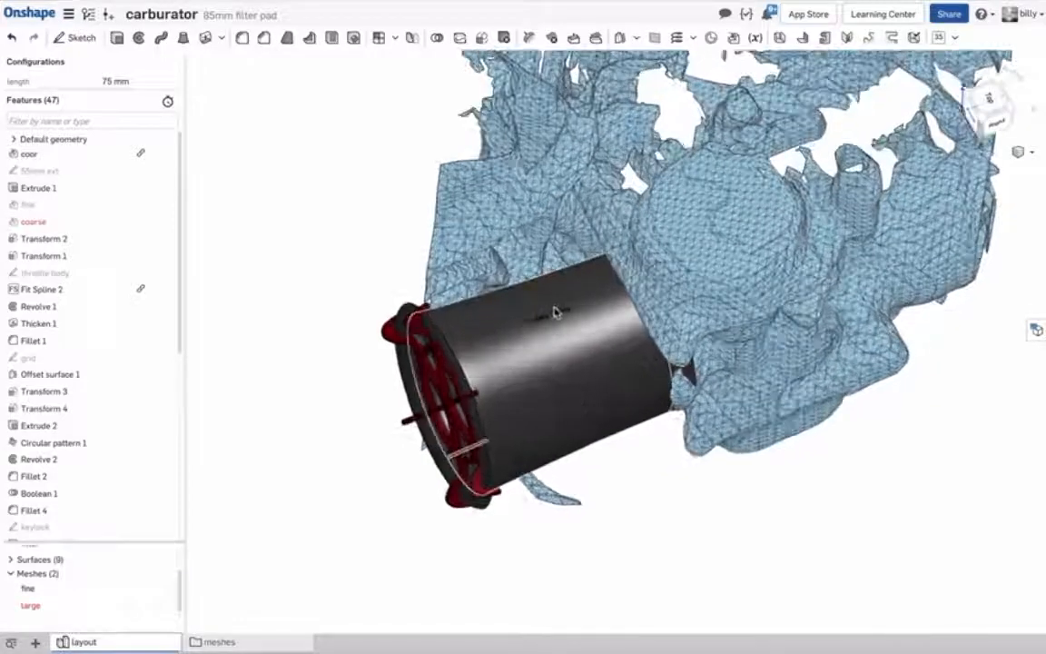
pyautogui.scroll(6, 554, 310)
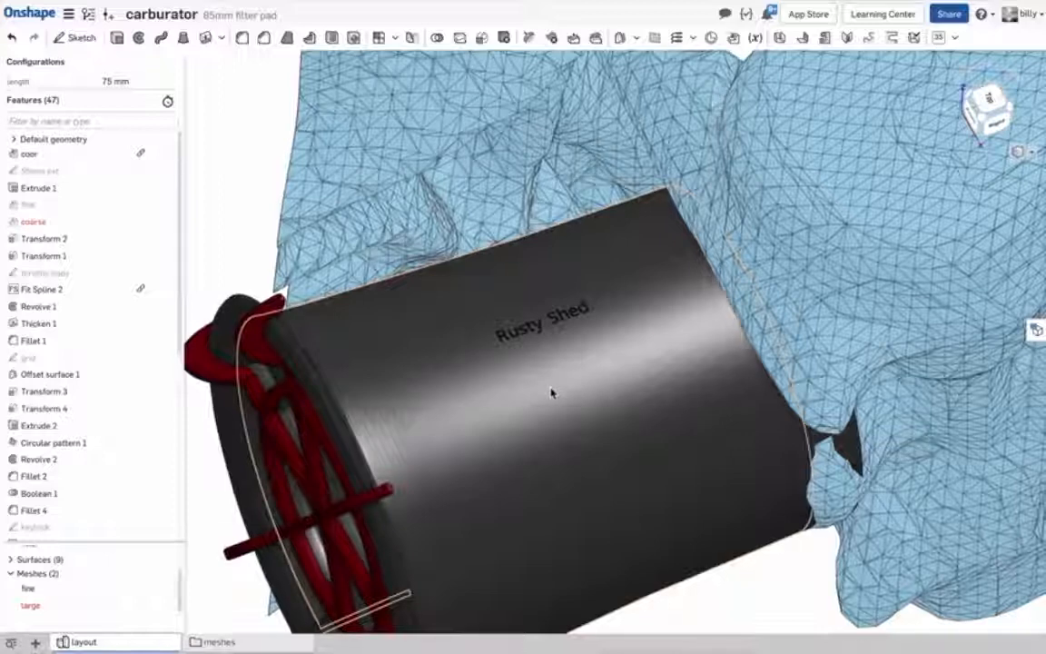
pyautogui.scroll(-5, 551, 392)
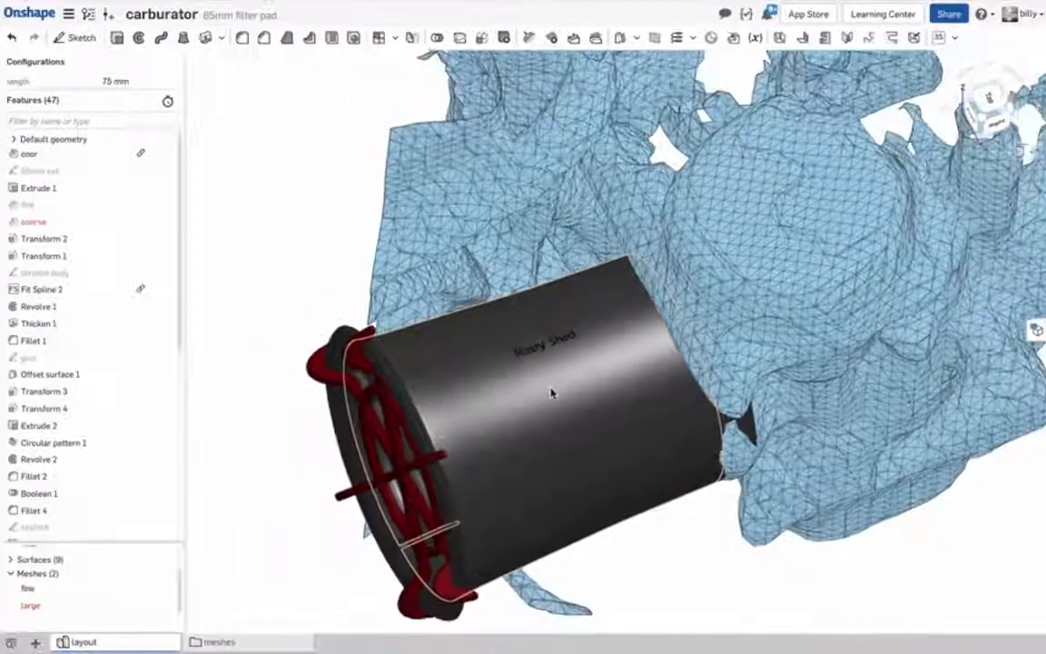
pyautogui.scroll(-2, 552, 393)
pyautogui.click(627, 518)
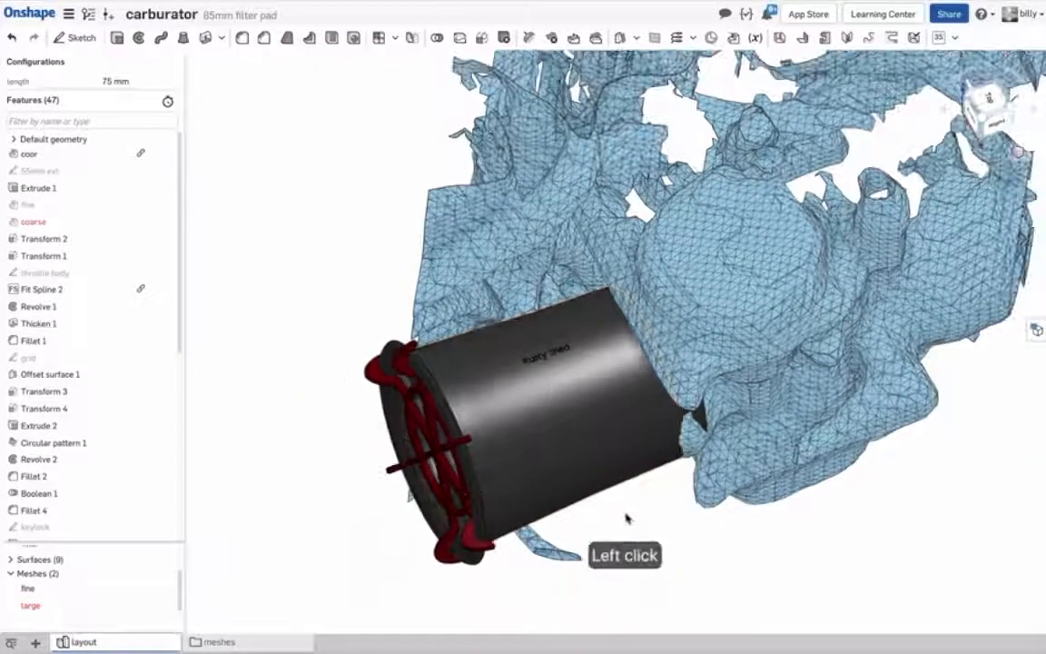